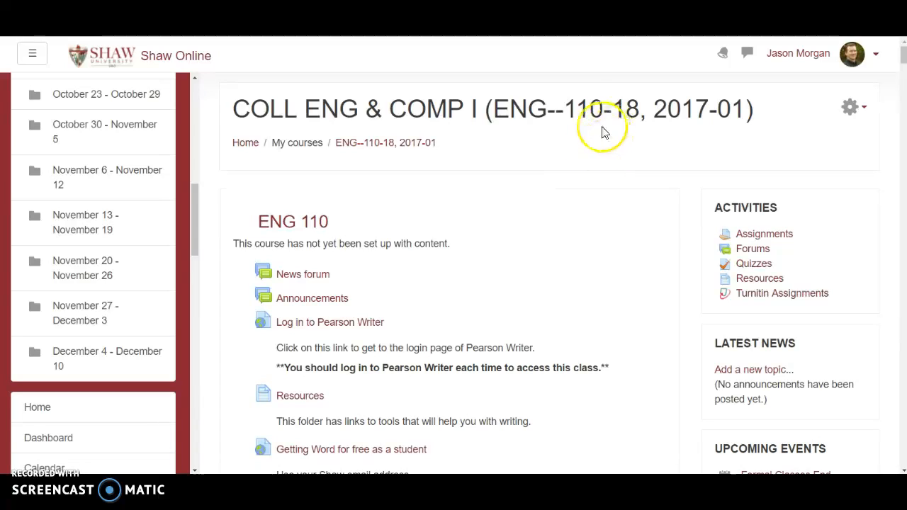
Turn on editing for the COLL ENG & COMP I course page
drag(566, 109, 640, 109)
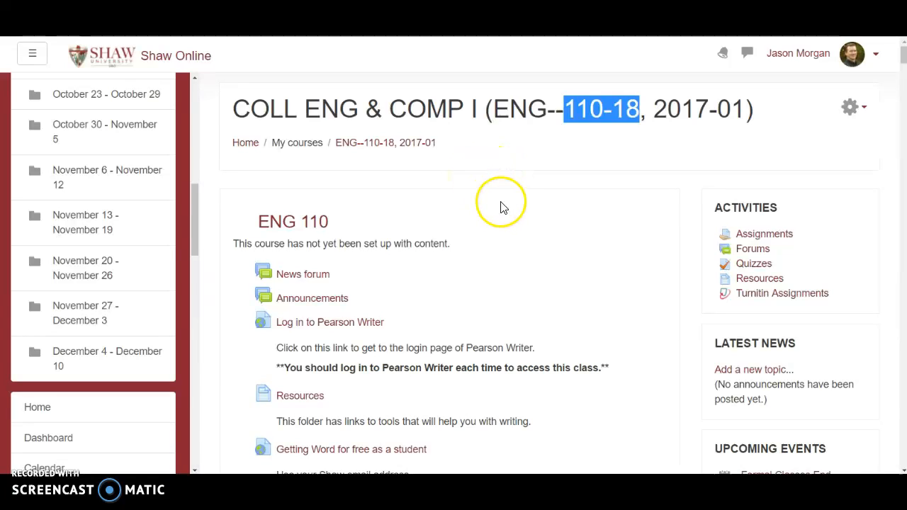
click(578, 235)
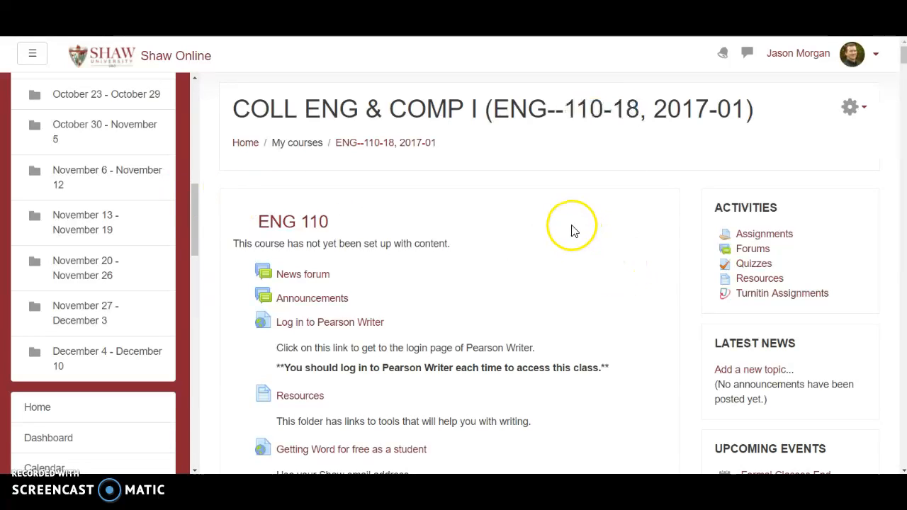
click(849, 113)
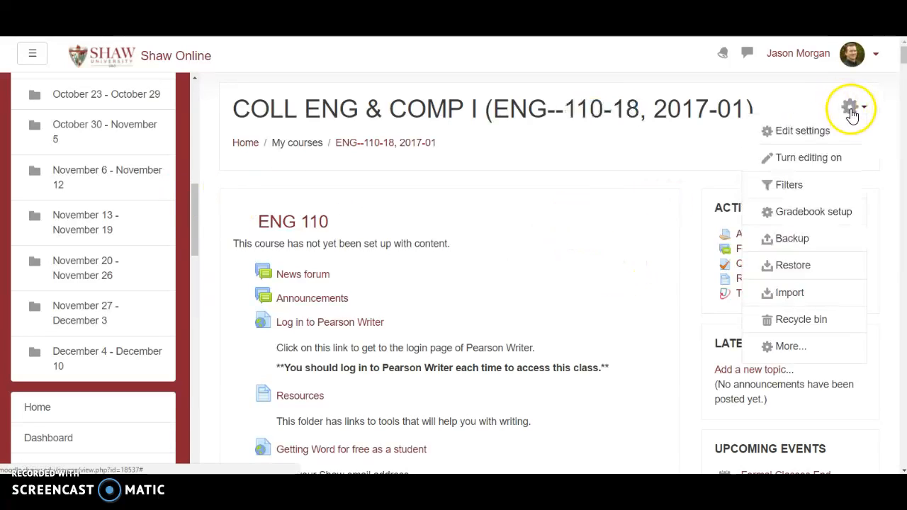
click(799, 168)
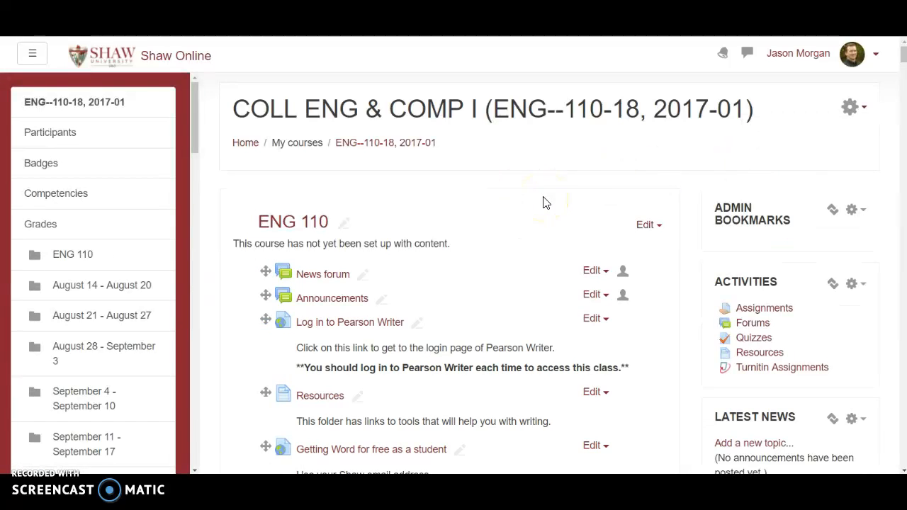
Add a Turnitin Assignment 2 activity to the September 11 - September 17 section of the course
drag(198, 121, 198, 152)
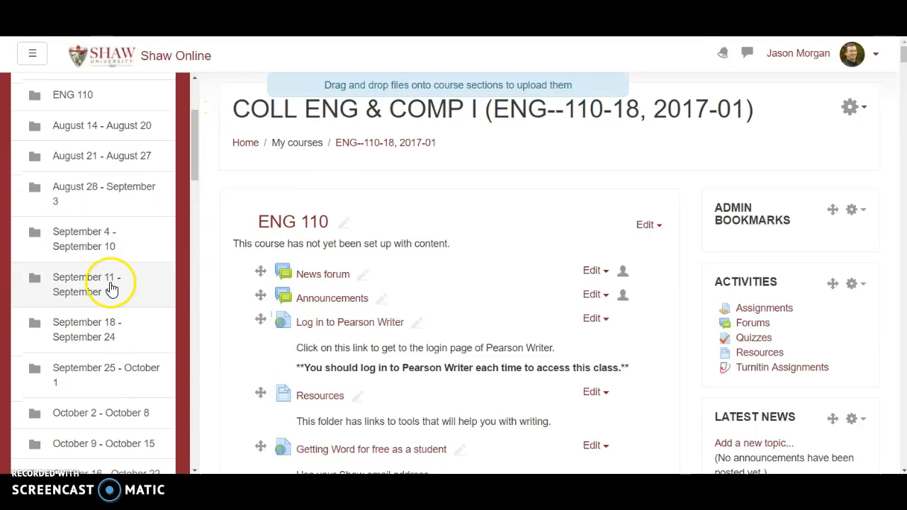
click(76, 289)
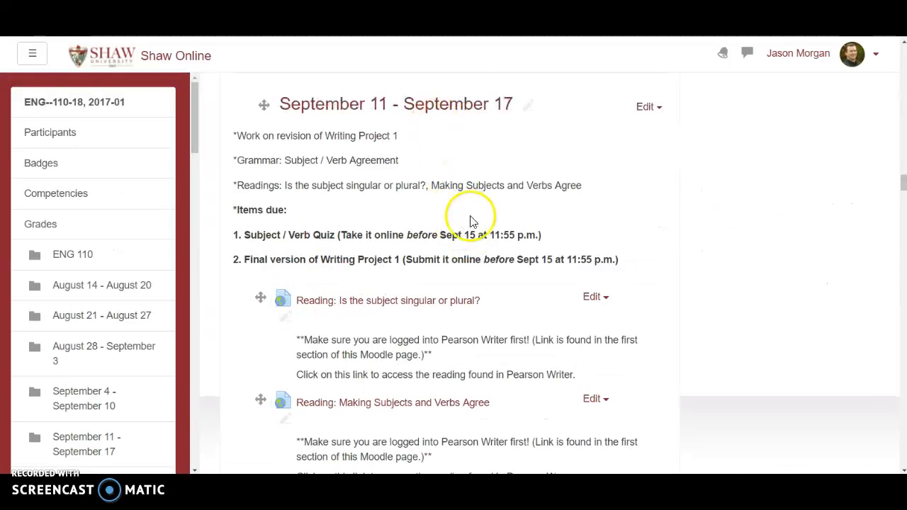
scroll(472, 221, down, 4)
scroll(457, 217, up, 3)
scroll(425, 149, up, 2)
scroll(418, 123, down, 3)
scroll(517, 313, down, 3)
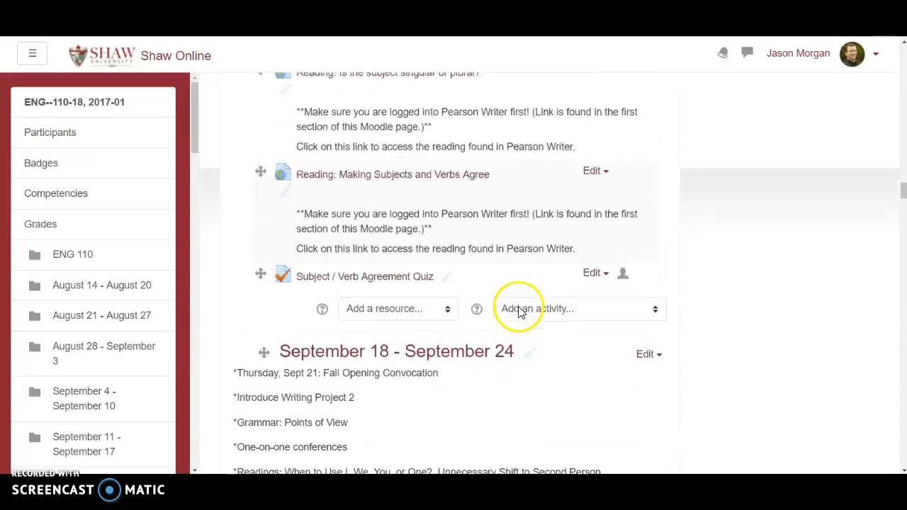
scroll(489, 248, up, 4)
scroll(494, 243, down, 3)
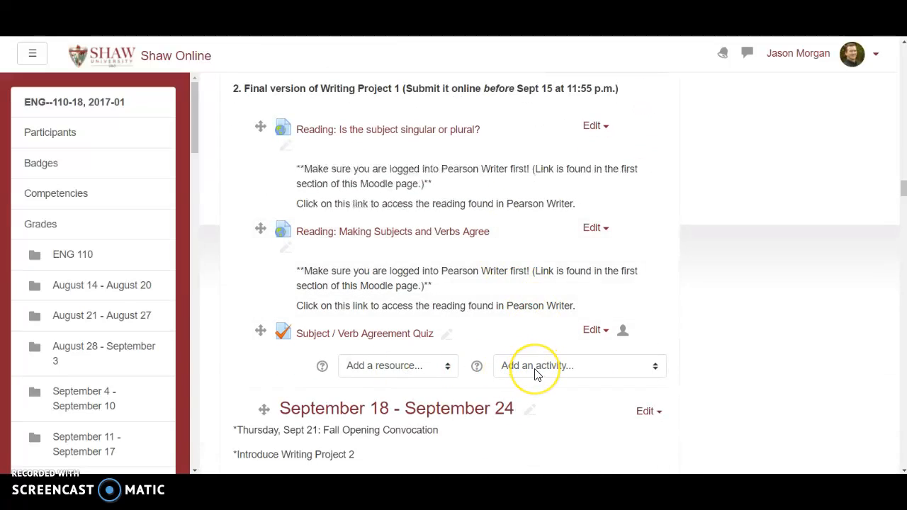
click(536, 366)
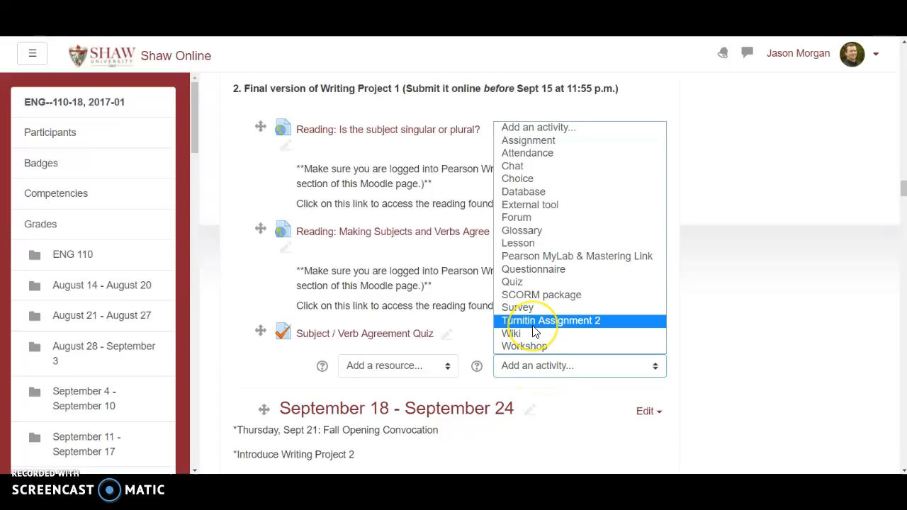
click(588, 322)
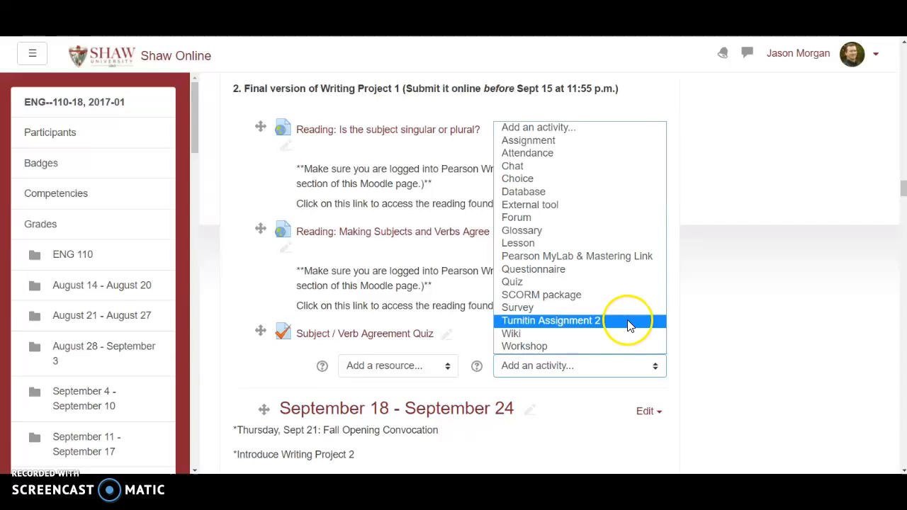
click(566, 322)
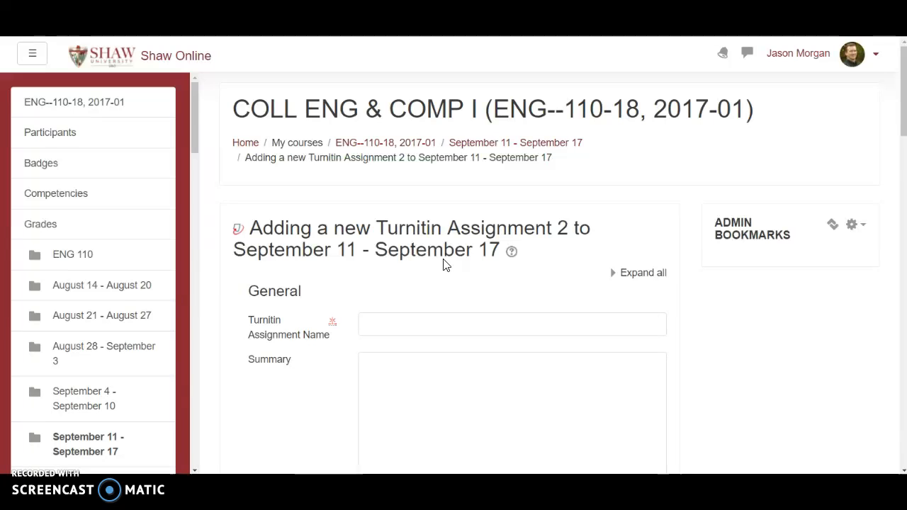
Name the Turnitin assignment "Writing Project One Final Draft"
scroll(420, 282, down, 2)
click(400, 211)
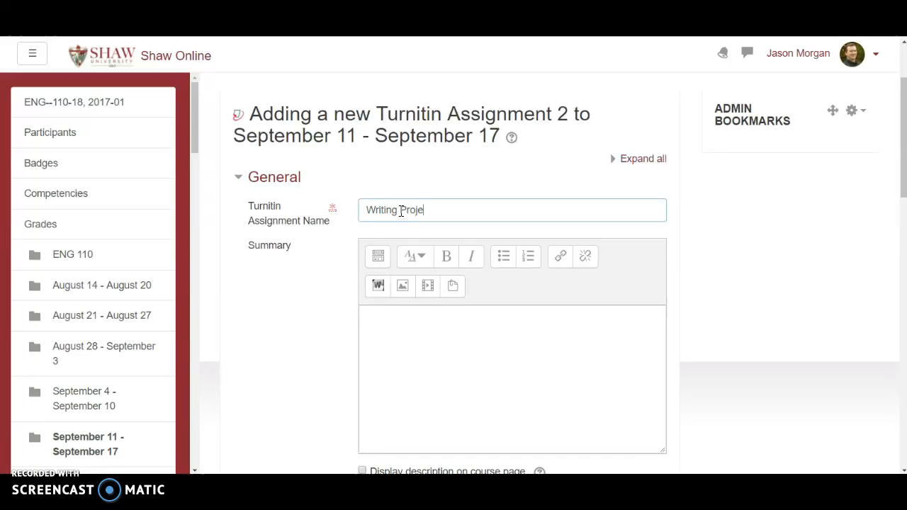
text(Writing Project One Final Draft)
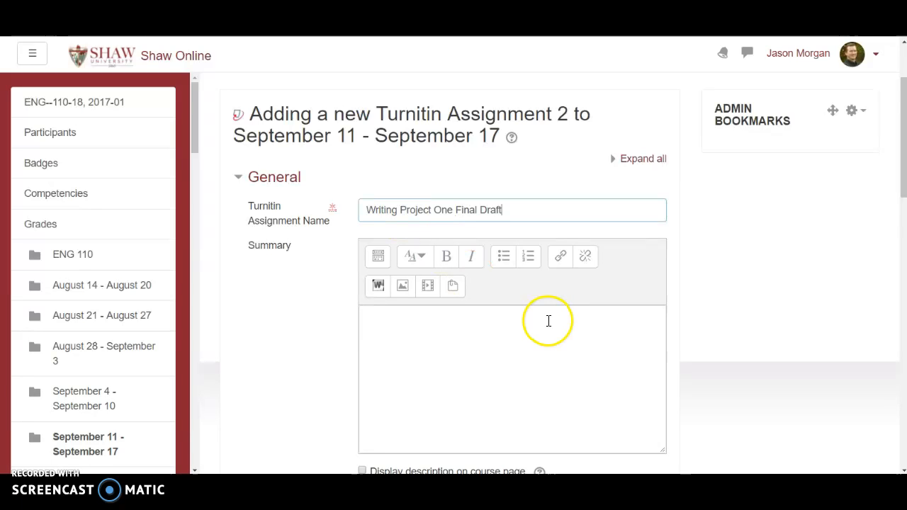
Paste the prepared final-draft submission instructions into the assignment summary and enable displaying the description on the course page
scroll(548, 321, down, 3)
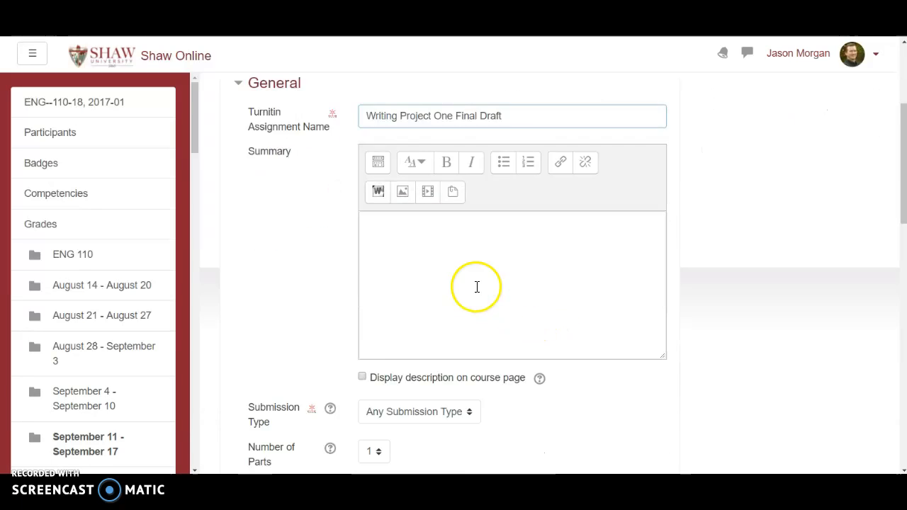
click(390, 215)
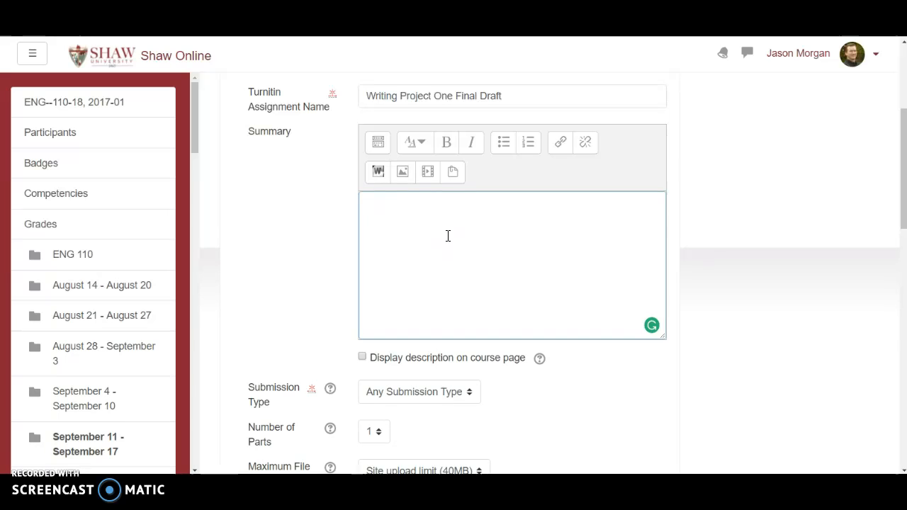
key(ctrl+v)
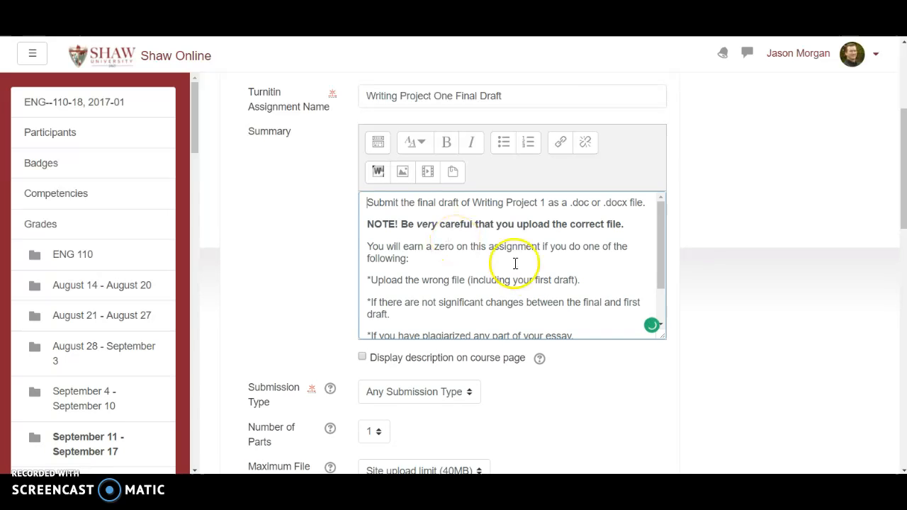
drag(658, 223, 660, 206)
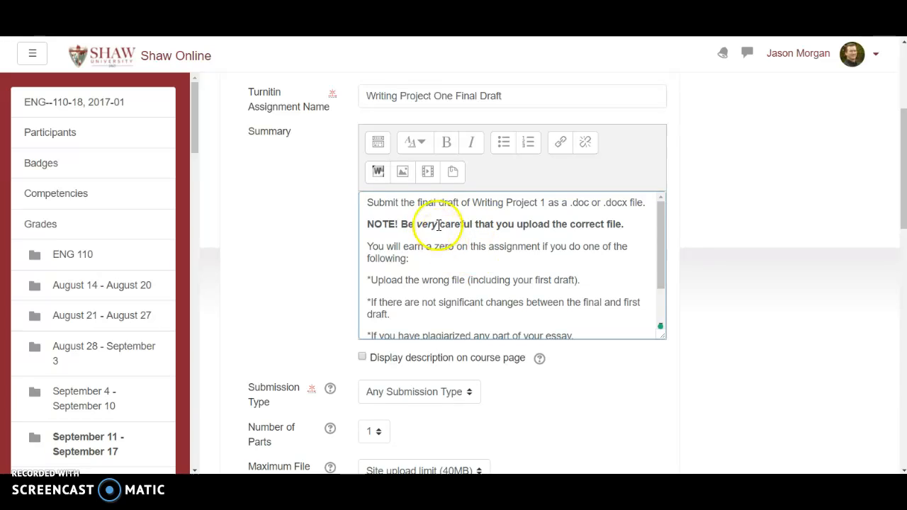
scroll(324, 217, down, 1)
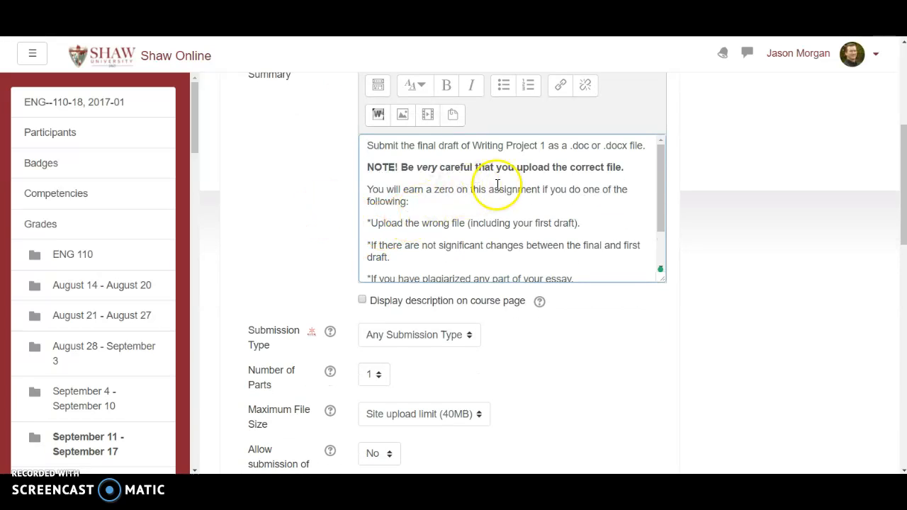
click(363, 301)
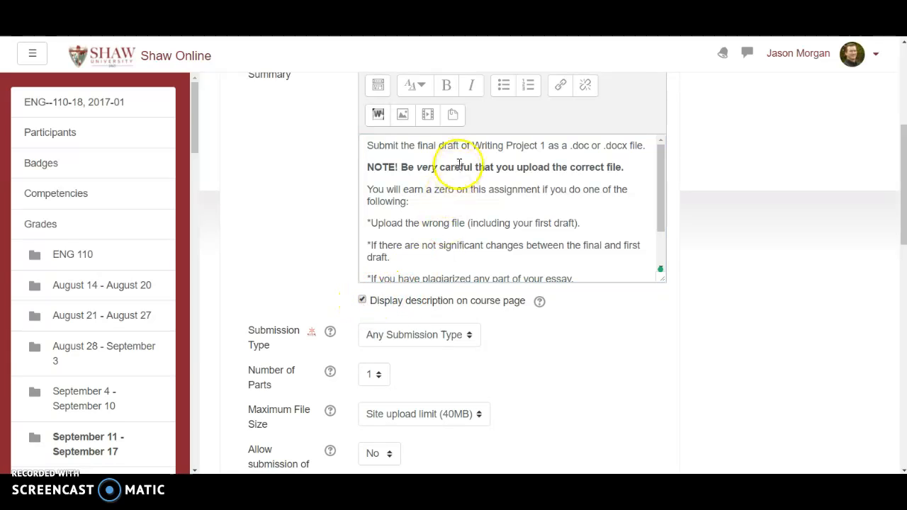
Set the assignment's submission type to File Upload
scroll(515, 207, down, 2)
scroll(515, 206, up, 2)
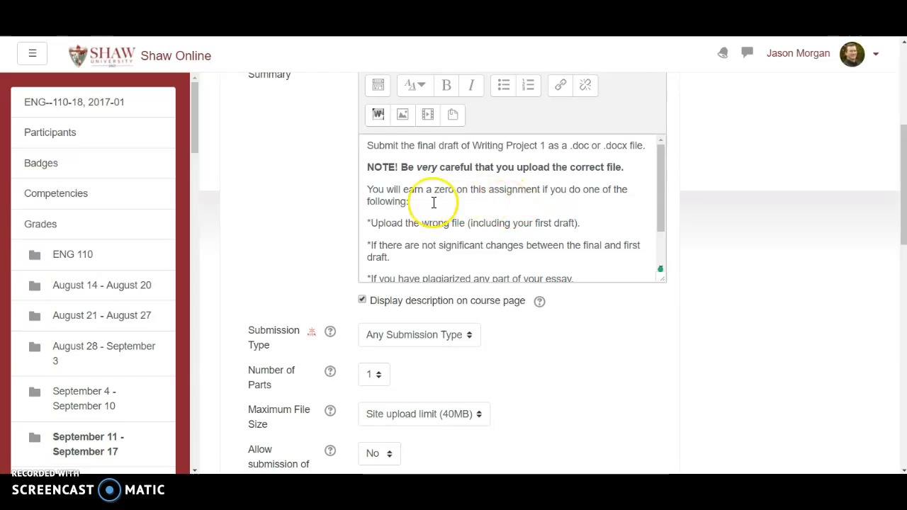
scroll(515, 190, down, 2)
scroll(546, 305, down, 3)
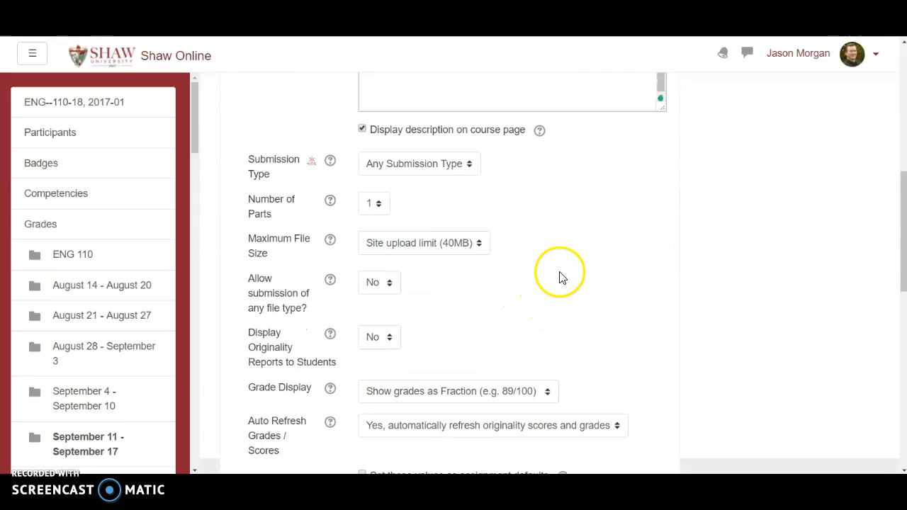
scroll(558, 279, down, 1)
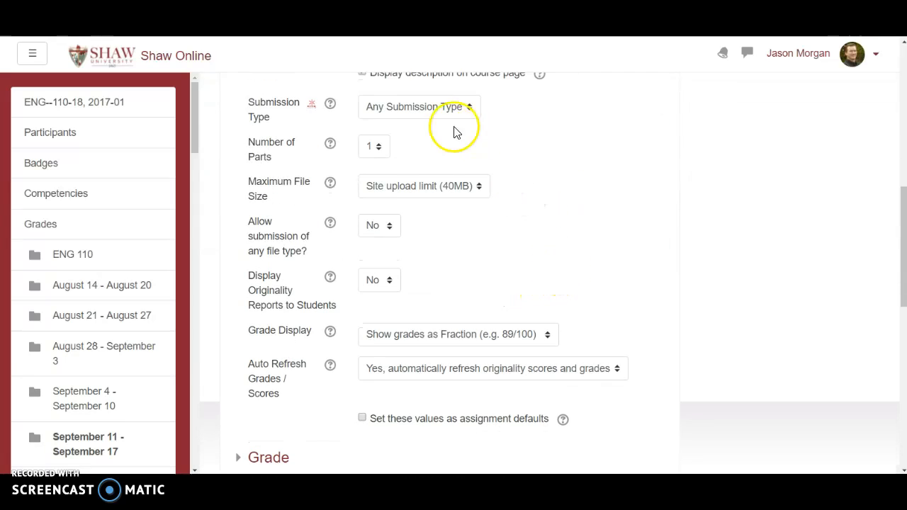
click(418, 113)
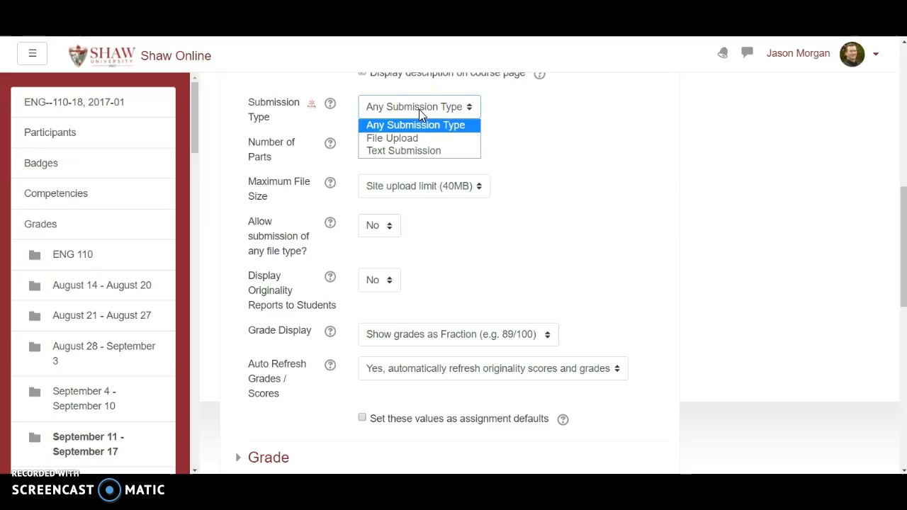
click(404, 141)
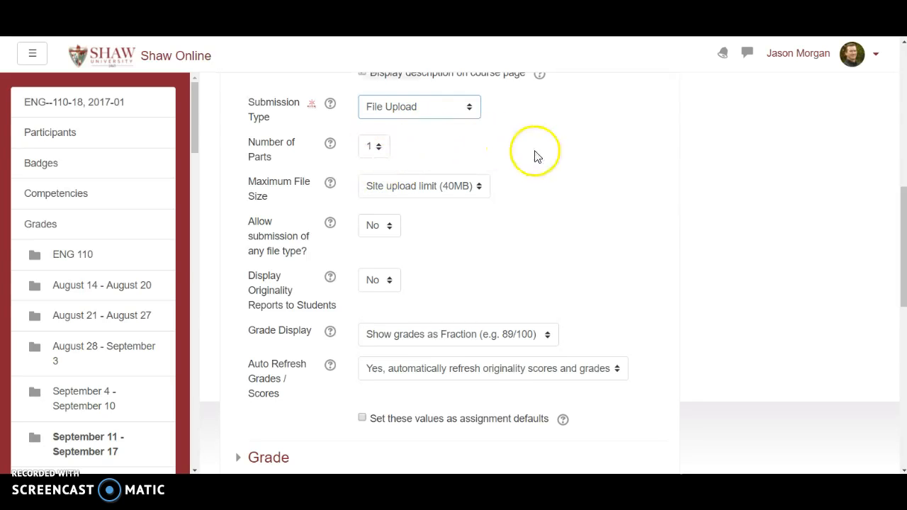
Compare the setting for allowing any file type with the file-format instruction in the first line of the summary
scroll(534, 154, up, 1)
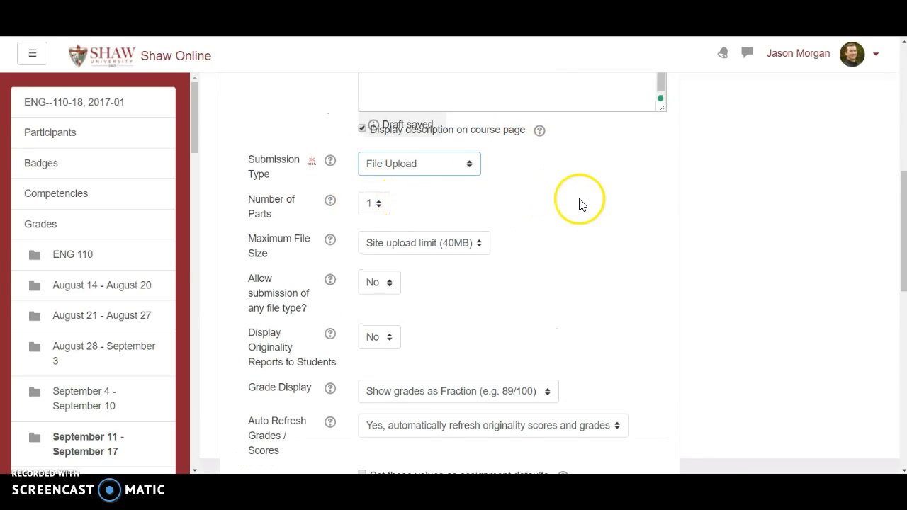
scroll(579, 202, down, 1)
scroll(584, 189, down, 2)
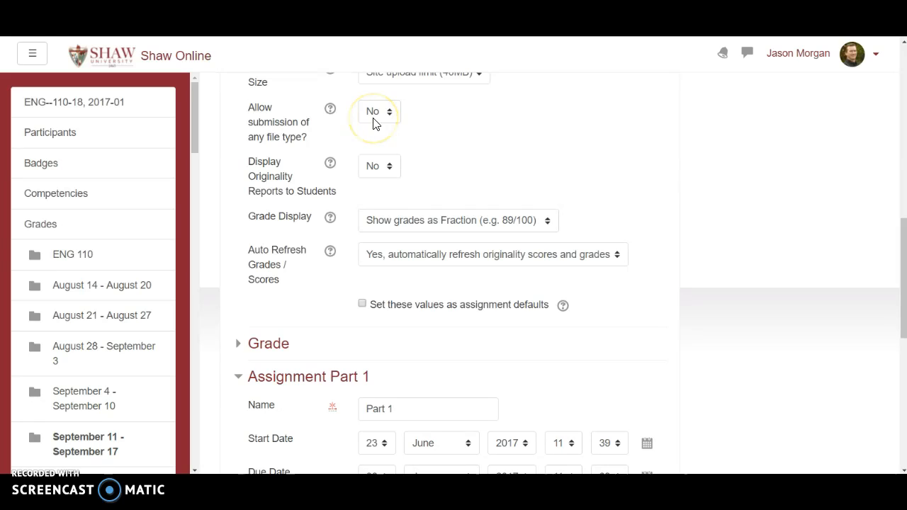
scroll(486, 145, up, 5)
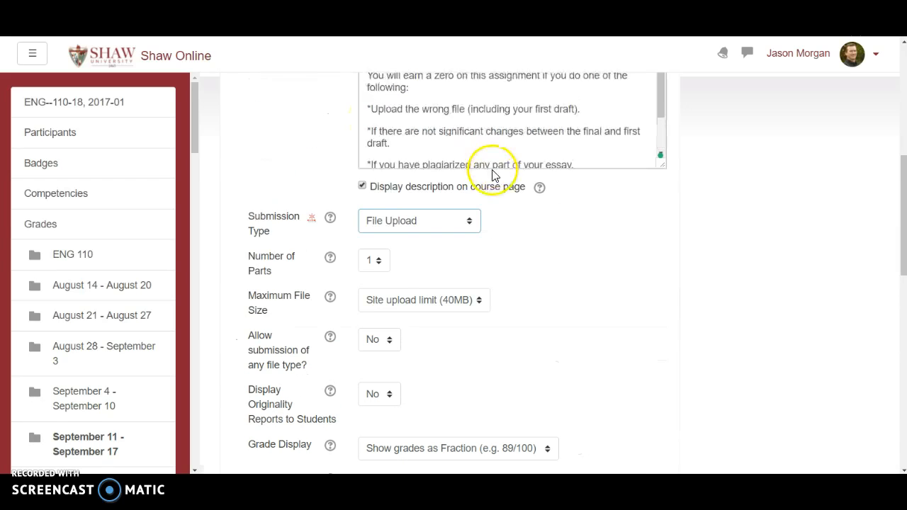
scroll(562, 166, up, 3)
click(369, 145)
drag(370, 144, 645, 145)
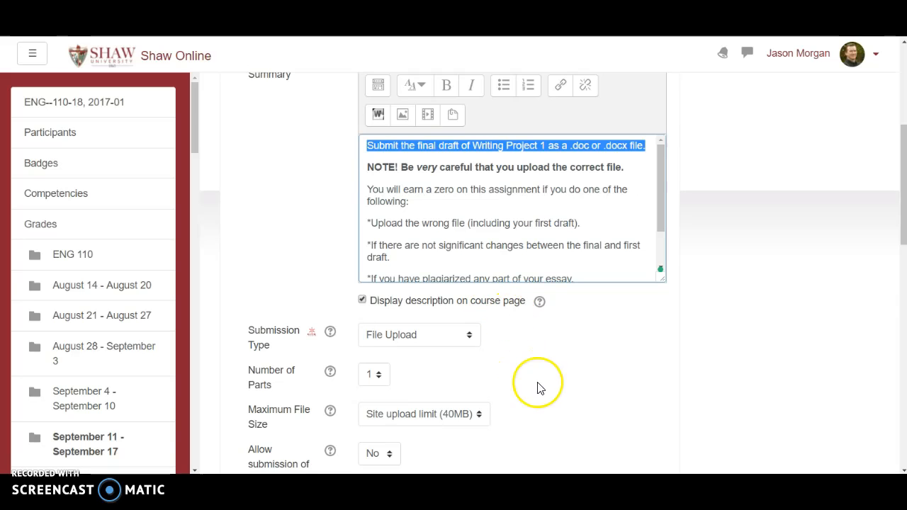
scroll(553, 364, down, 2)
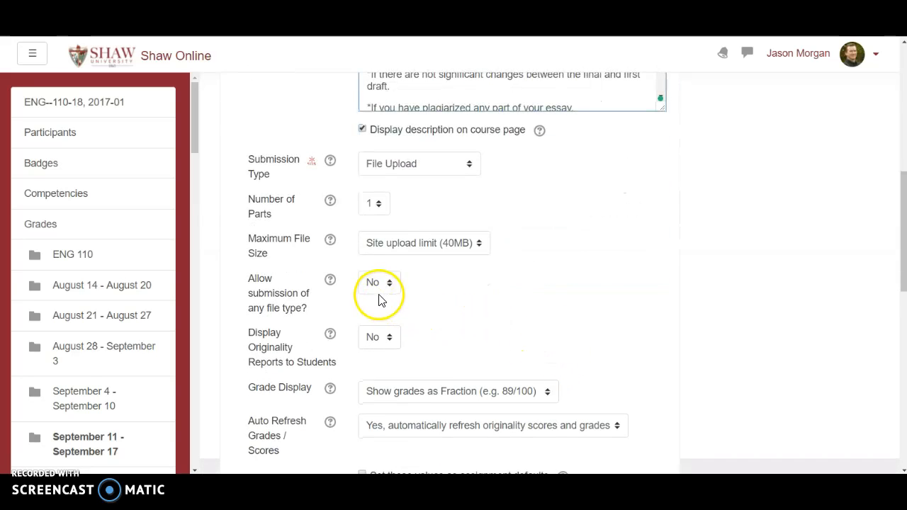
Keep Display Originality Reports to Students at No and set the grade display to Show grades as Percentage (e.g. 89%)
scroll(489, 290, down, 2)
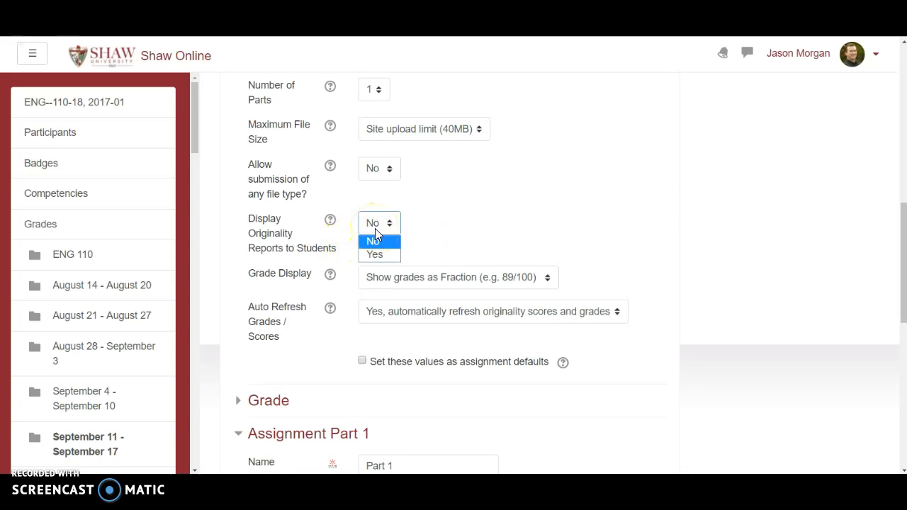
click(376, 229)
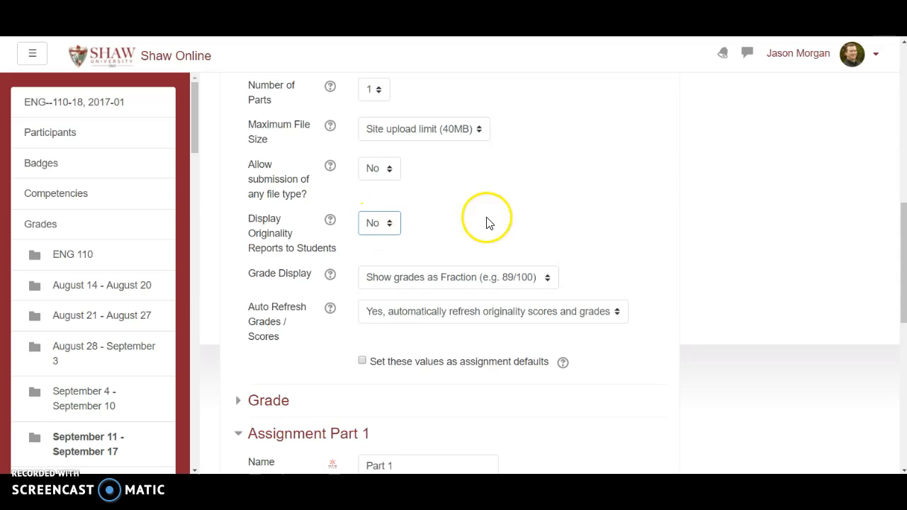
scroll(527, 199, down, 2)
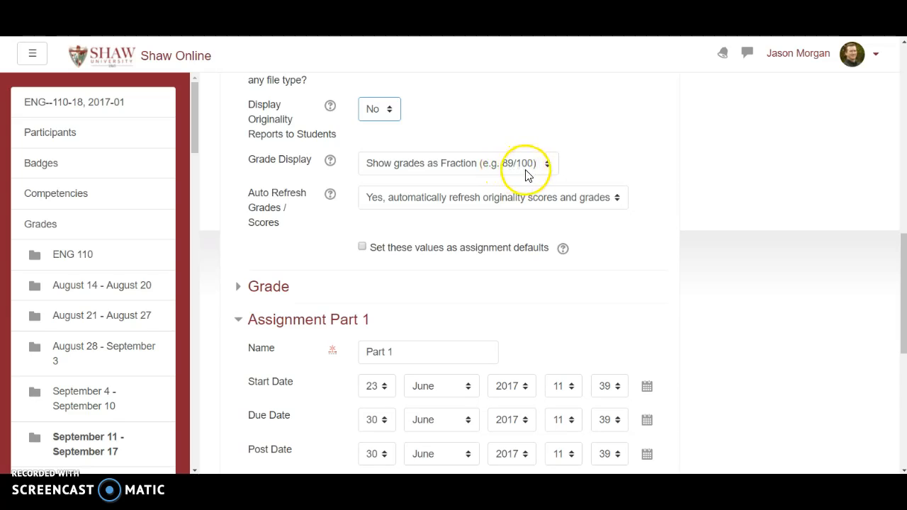
click(477, 168)
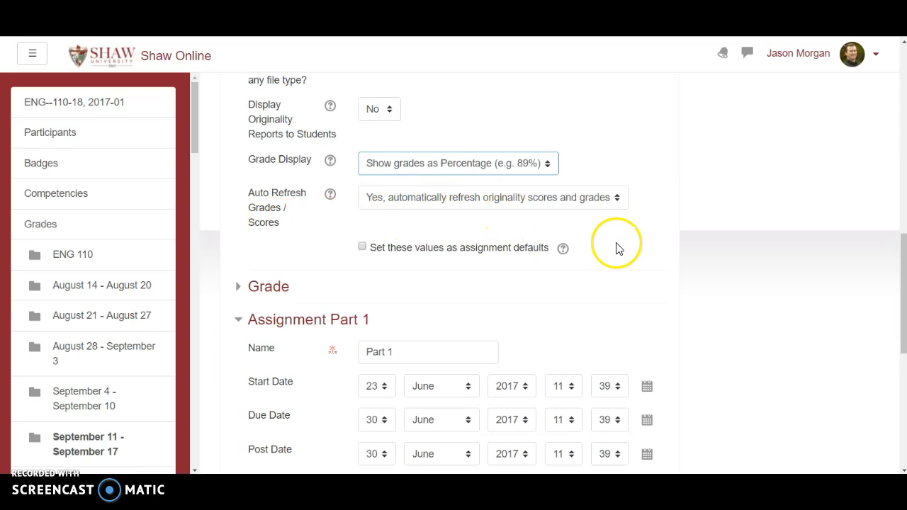
Expand the assignment's Grade settings and check which grade categories are available
scroll(616, 245, down, 2)
scroll(517, 228, up, 1)
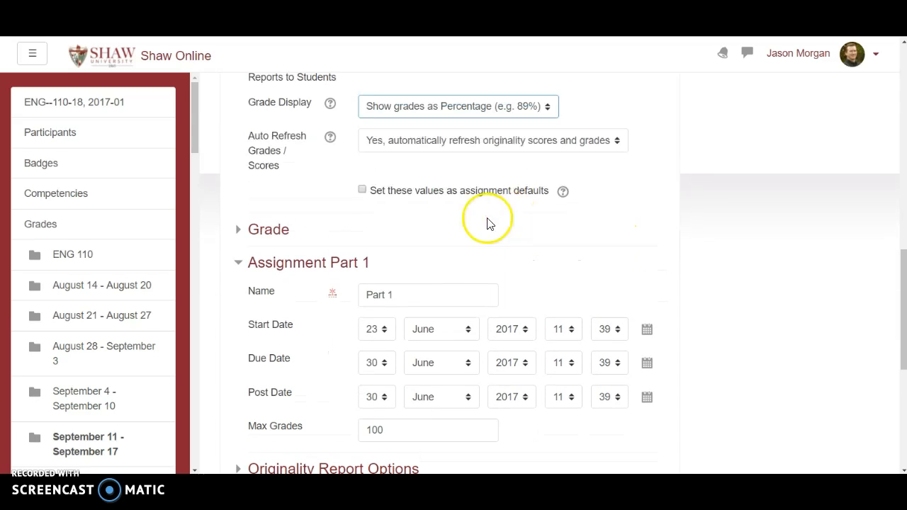
click(239, 236)
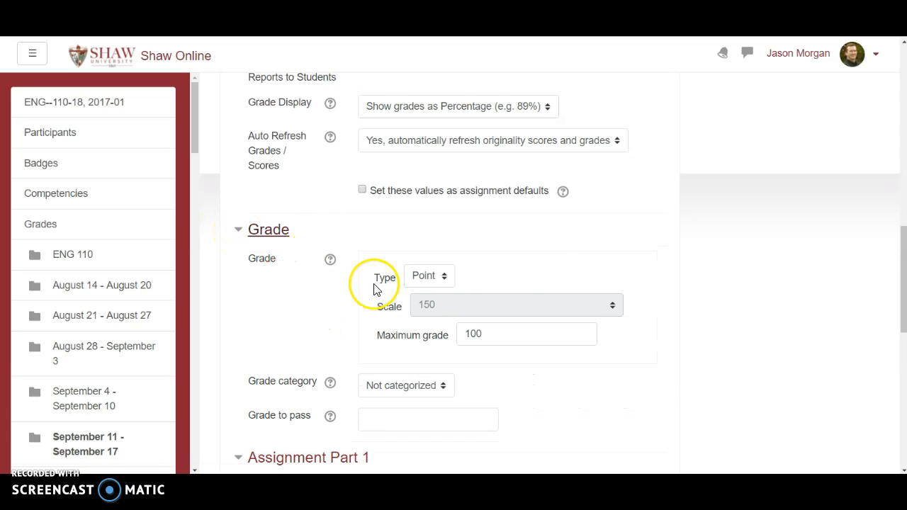
scroll(552, 240, down, 3)
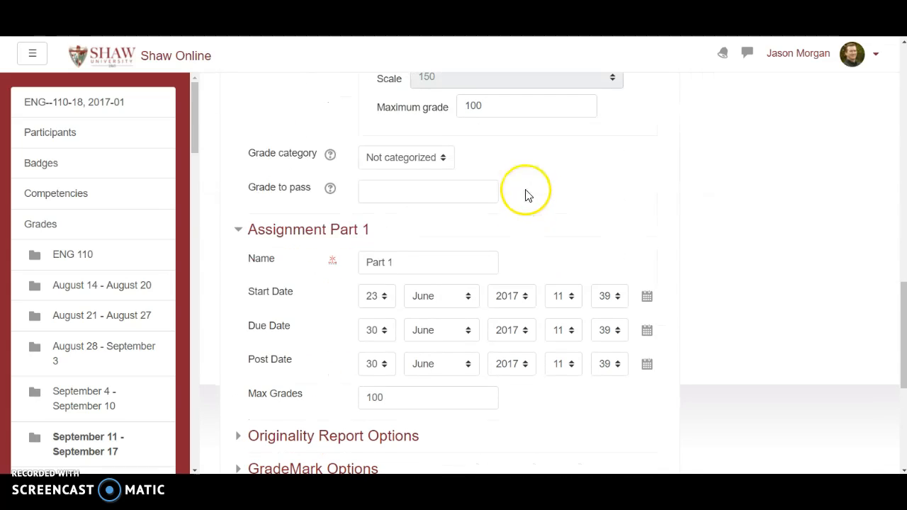
scroll(517, 188, up, 2)
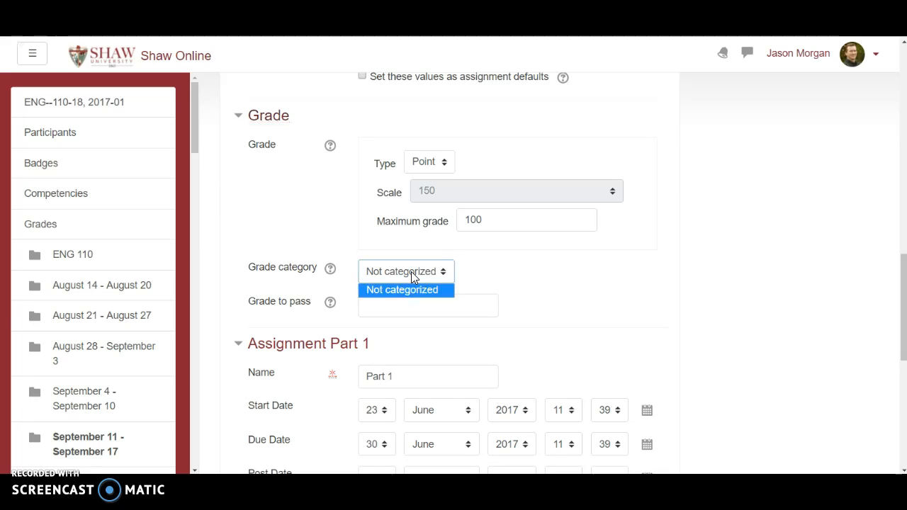
click(409, 289)
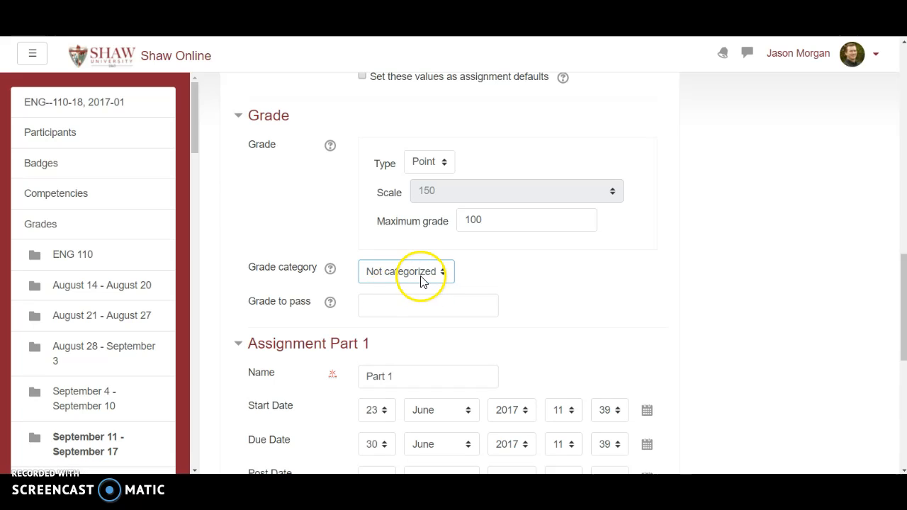
click(410, 289)
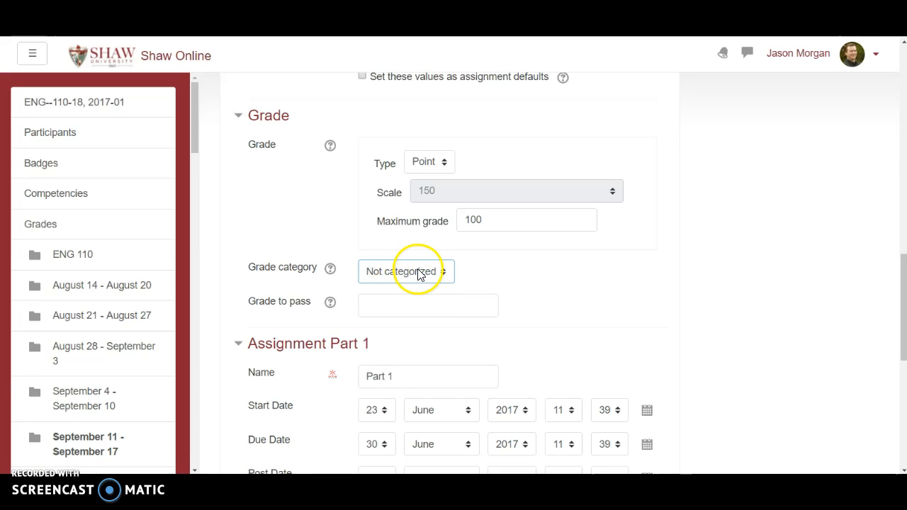
click(411, 290)
click(441, 271)
click(437, 275)
click(407, 277)
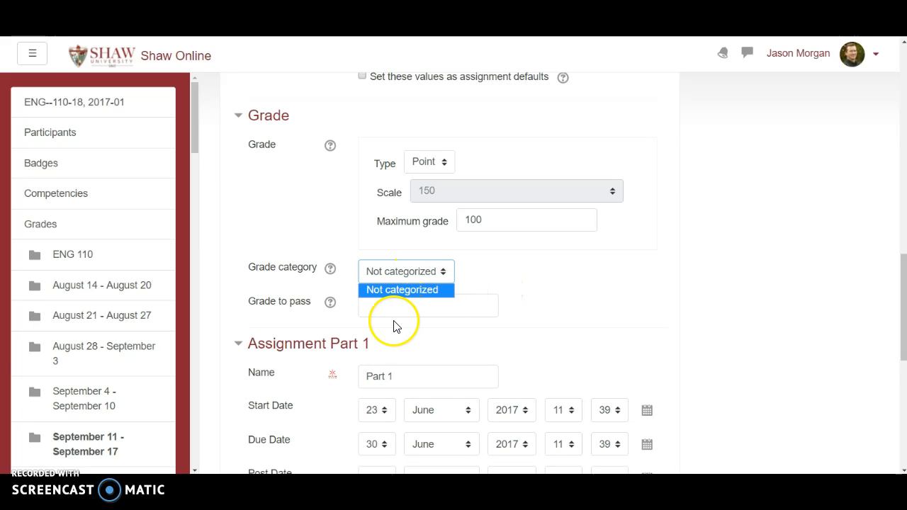
click(388, 276)
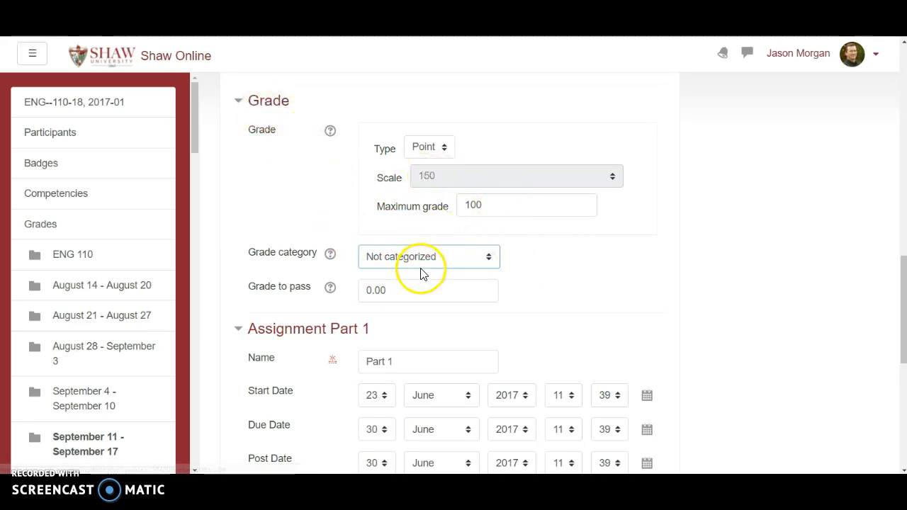
Assign the Turnitin assignment to the Writing Project One grade category
scroll(512, 199, up, 2)
scroll(512, 202, down, 2)
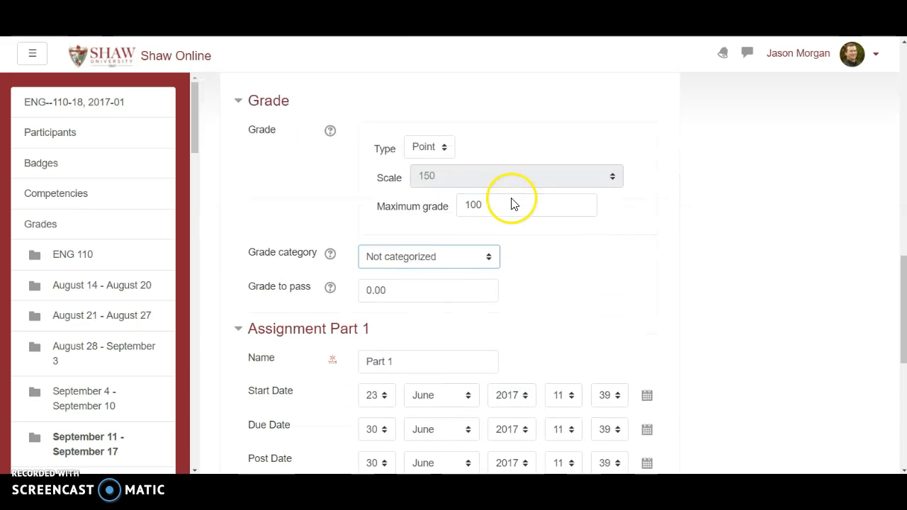
click(409, 261)
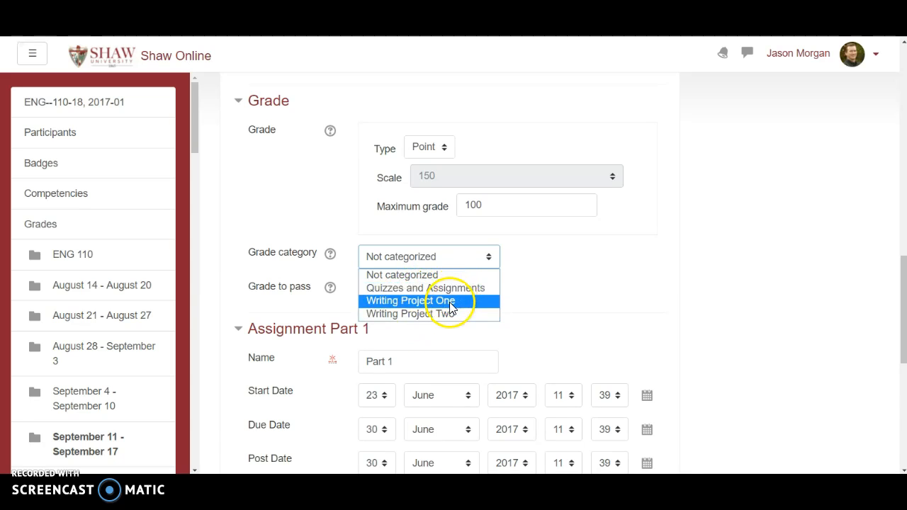
click(435, 301)
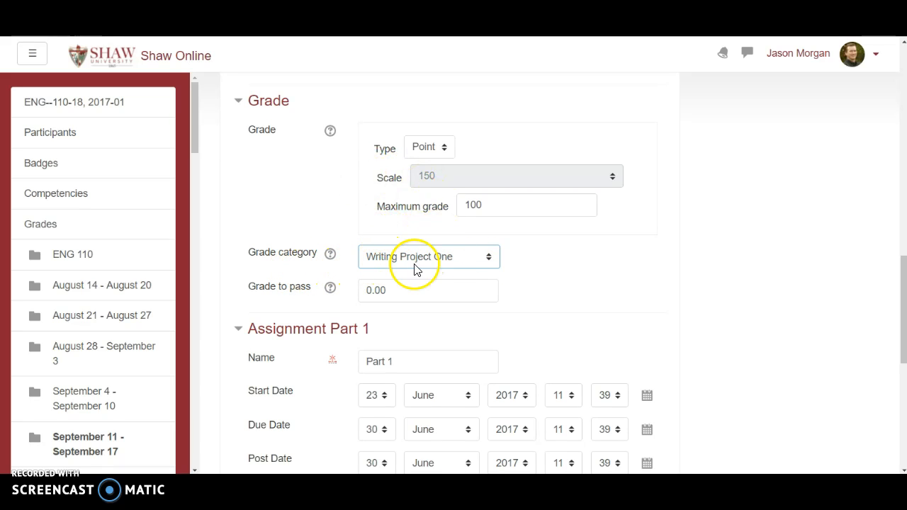
Copy the assignment name and use it to rename Assignment Part 1 as Writing Project One Final Draft
scroll(574, 250, down, 3)
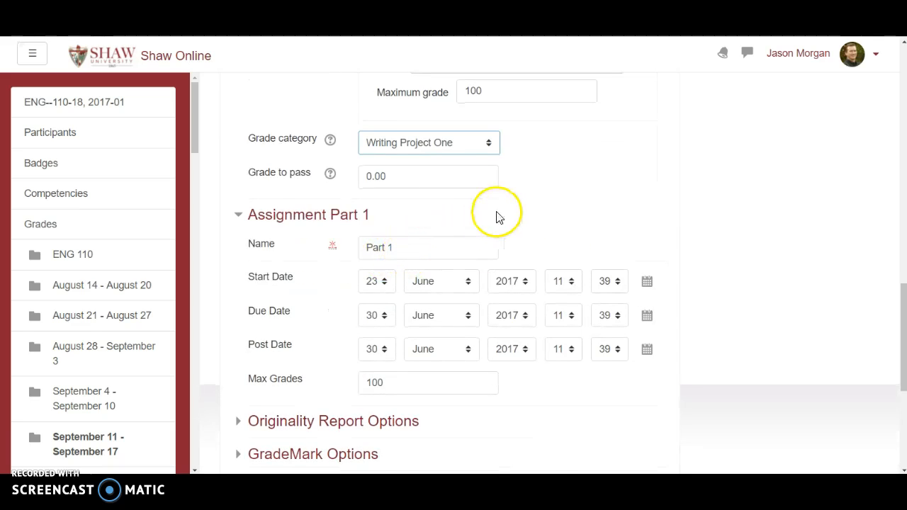
scroll(489, 219, up, 10)
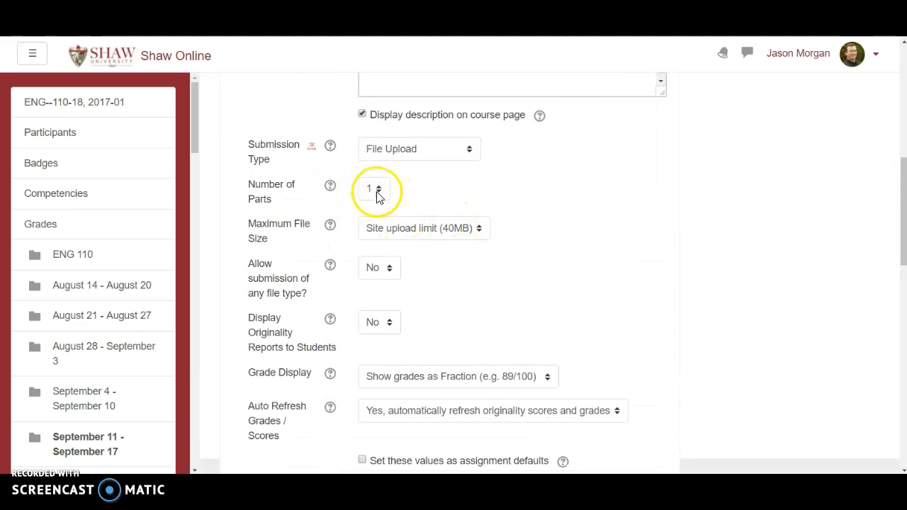
scroll(454, 207, down, 7)
scroll(453, 207, down, 5)
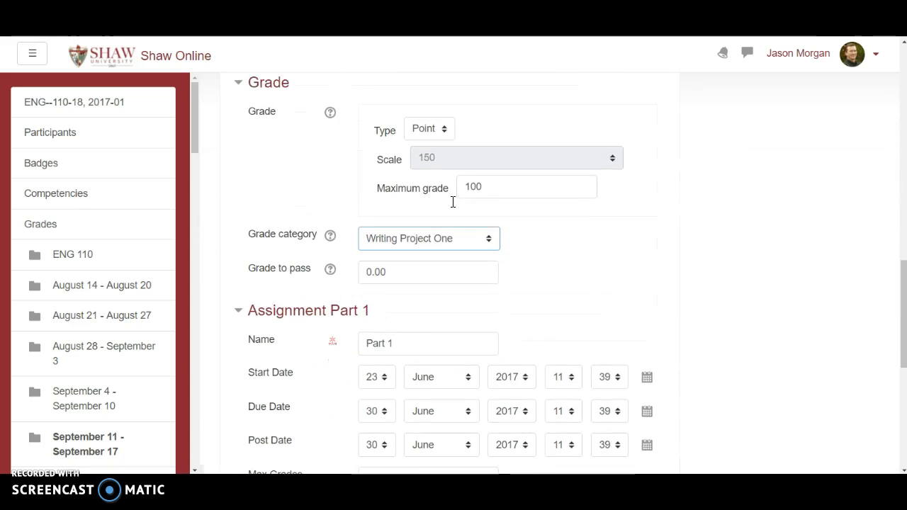
click(401, 248)
drag(401, 248, 336, 257)
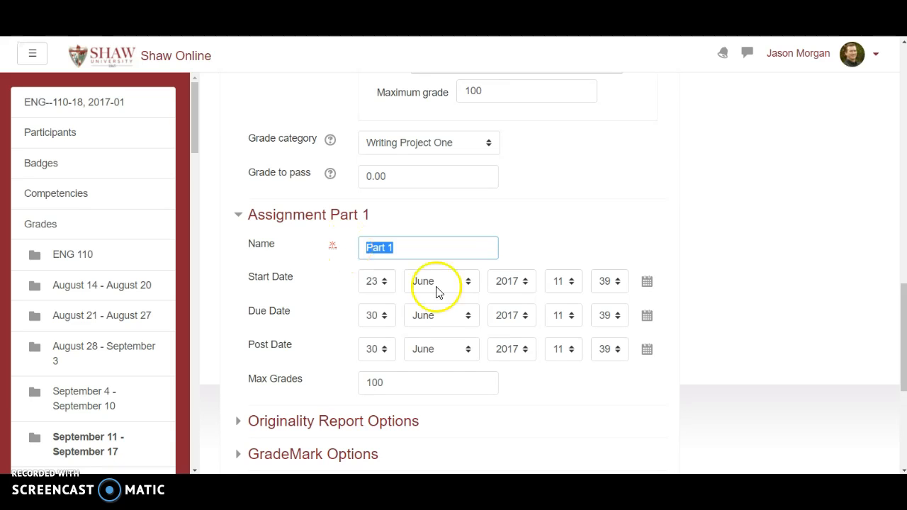
scroll(437, 292, up, 15)
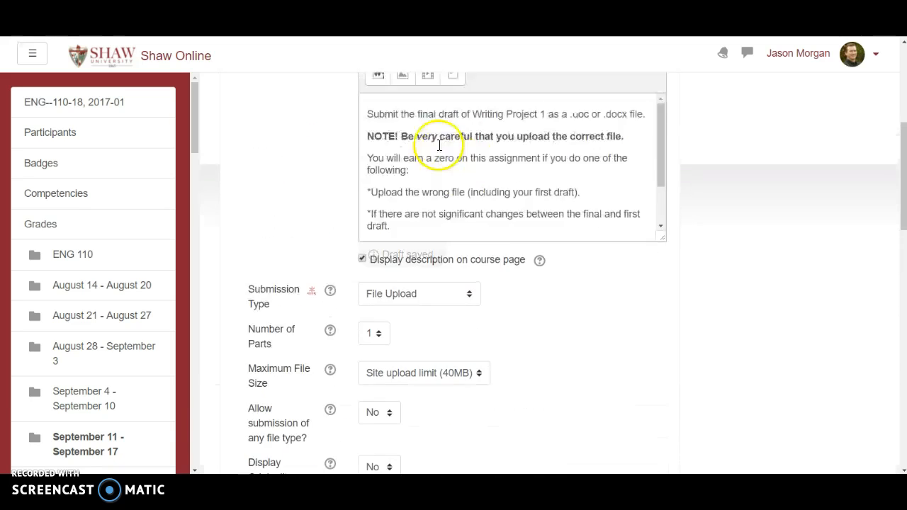
scroll(439, 145, up, 5)
drag(370, 309, 519, 319)
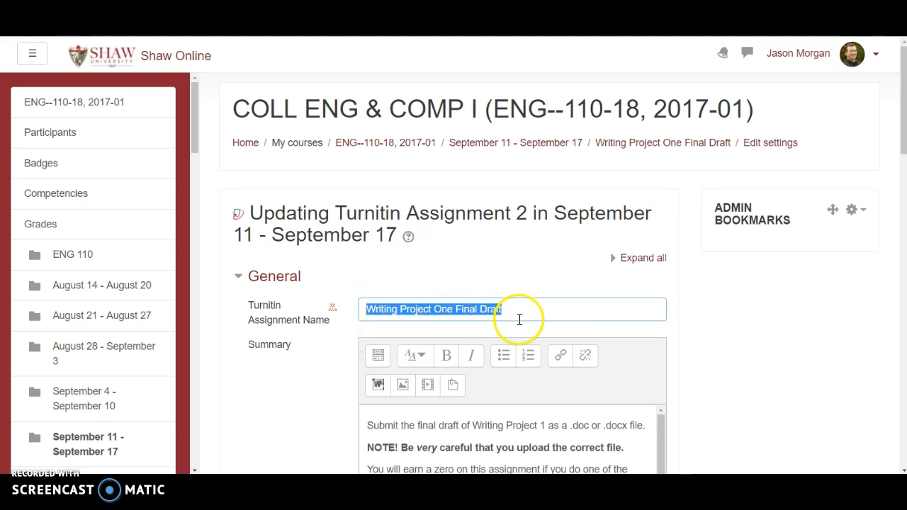
scroll(390, 311, down, 12)
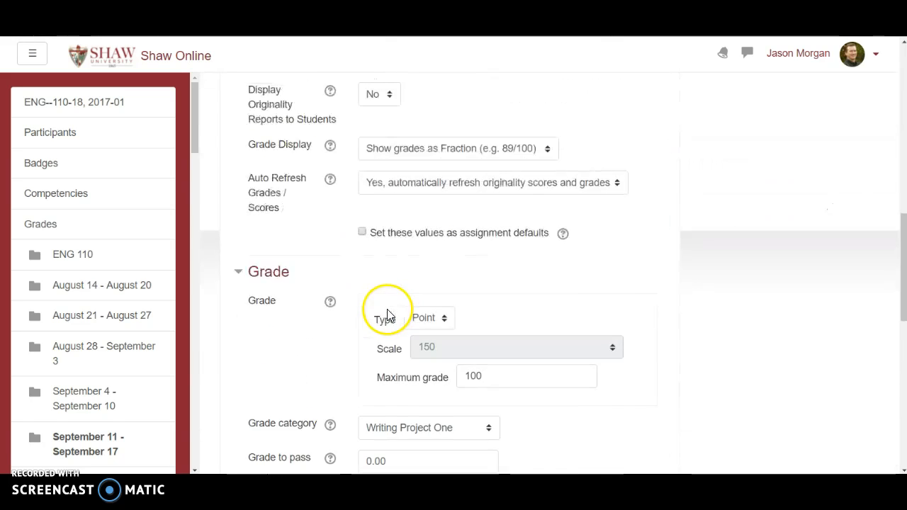
scroll(389, 307, down, 2)
drag(403, 251, 357, 243)
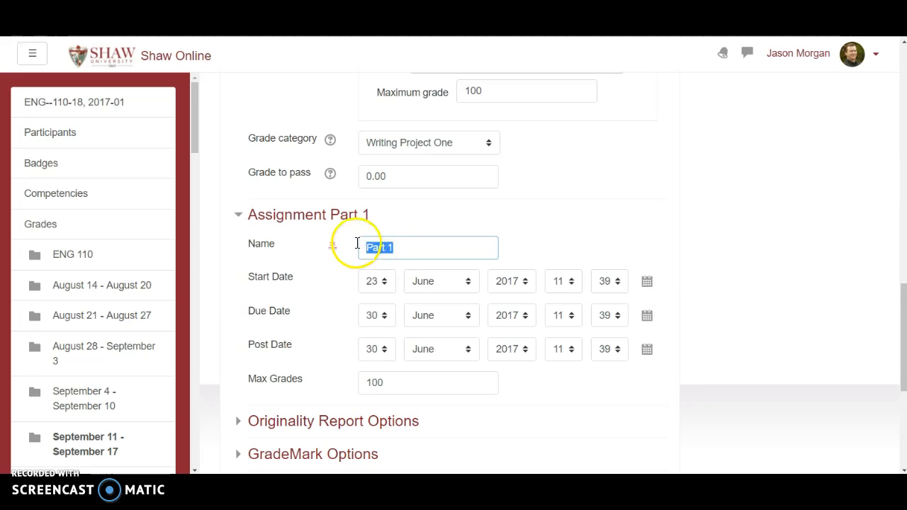
click(536, 210)
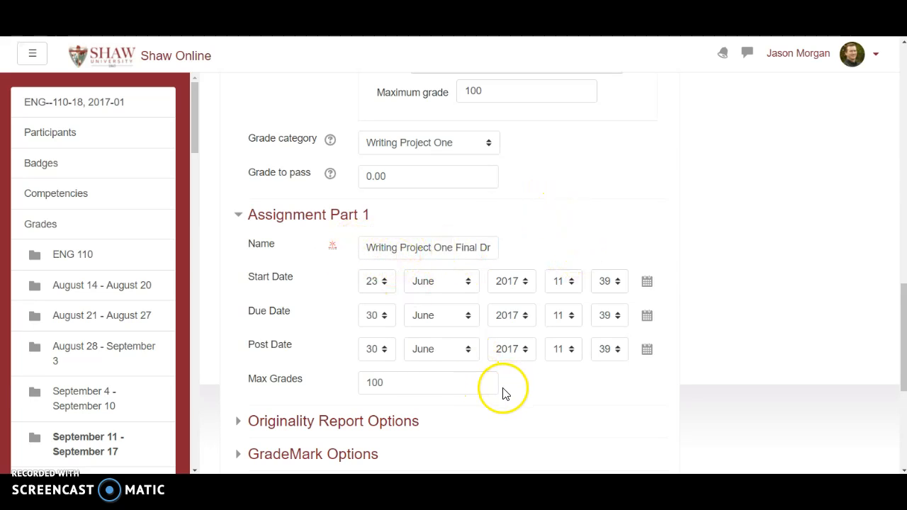
Set the due date's month to September and its time to 23:55 for Assignment Part 1
scroll(491, 278, down, 1)
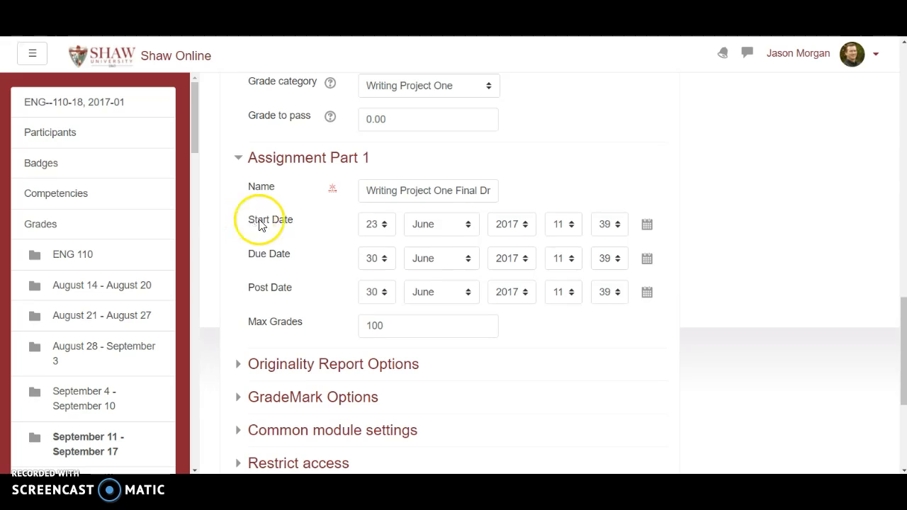
click(431, 261)
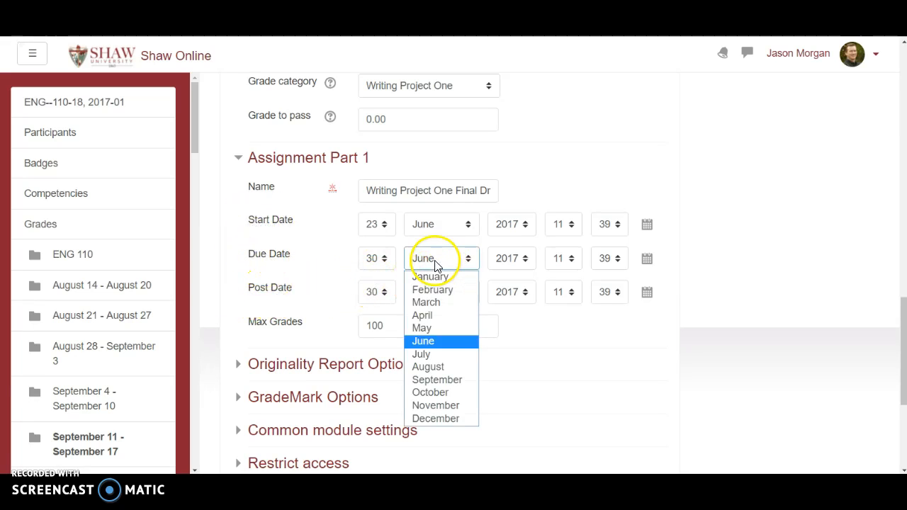
click(436, 379)
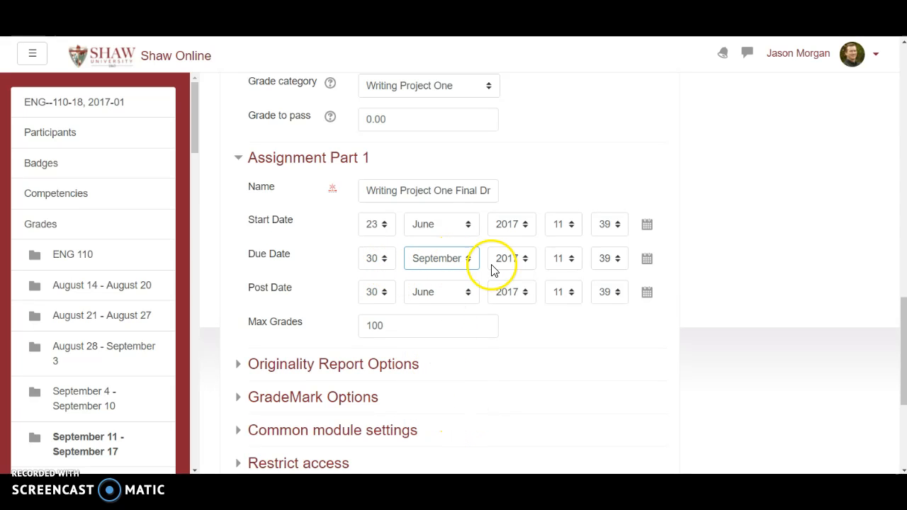
click(569, 260)
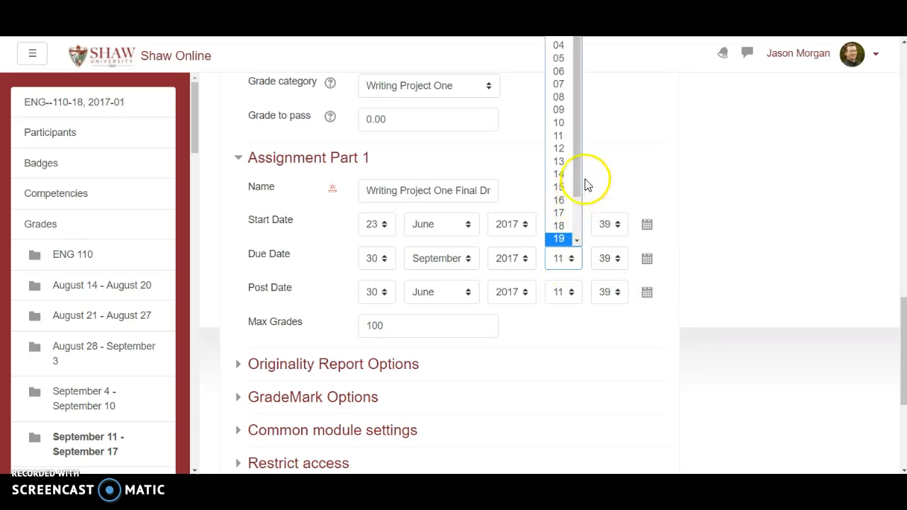
drag(580, 177, 582, 222)
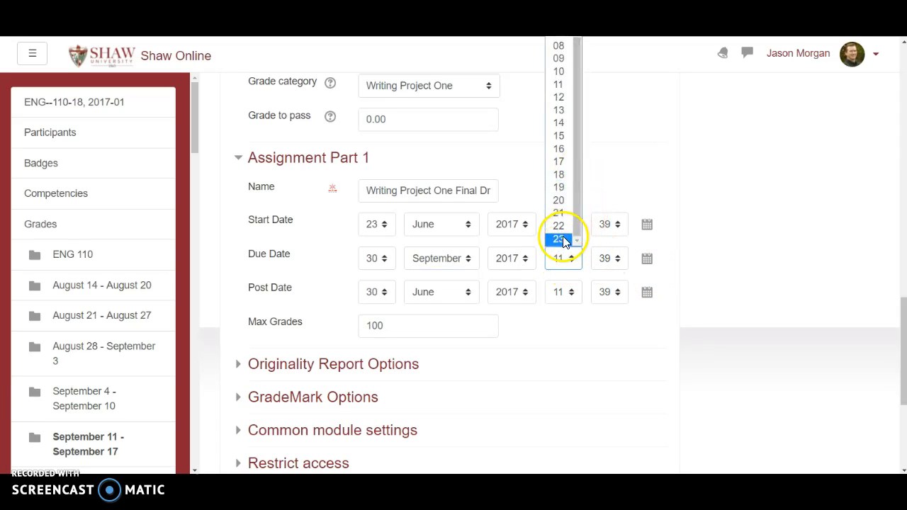
click(562, 238)
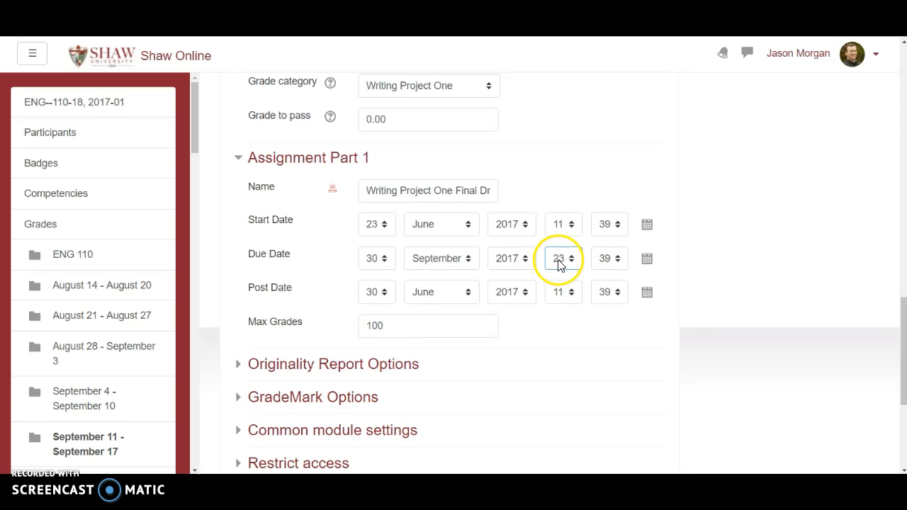
click(611, 260)
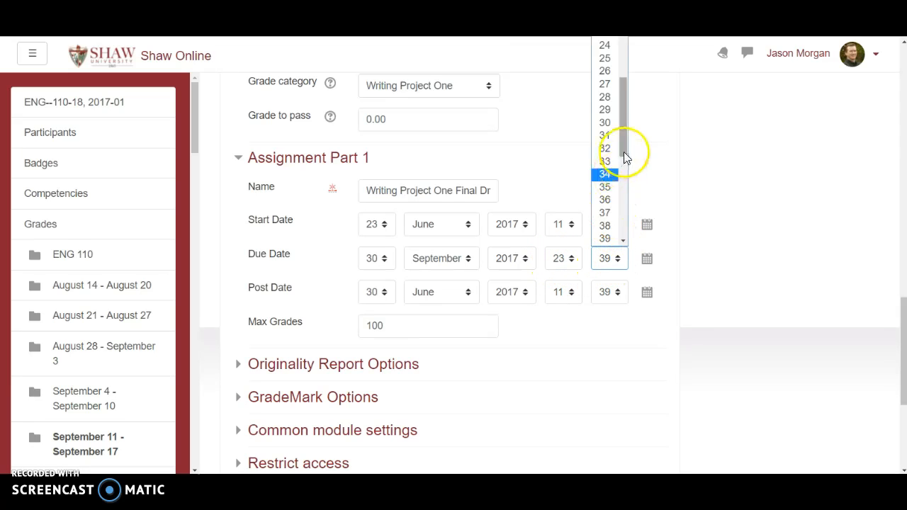
drag(626, 145, 627, 204)
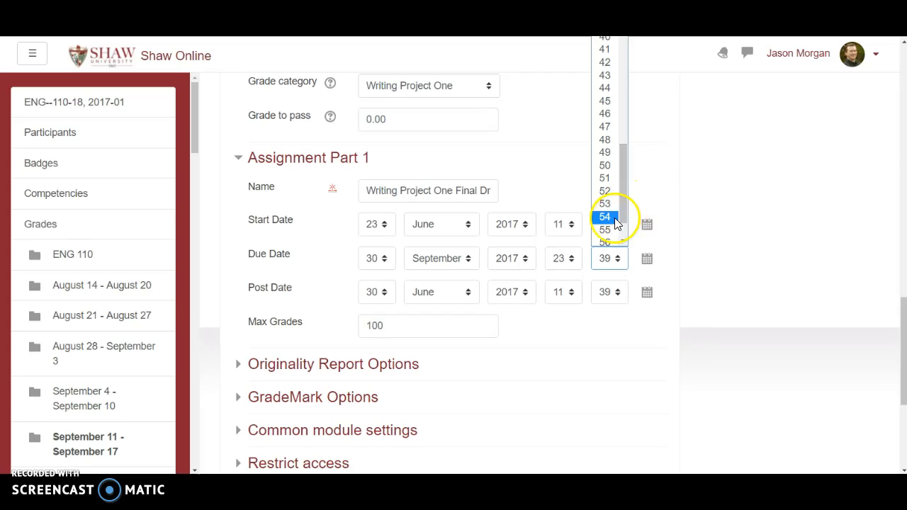
click(608, 231)
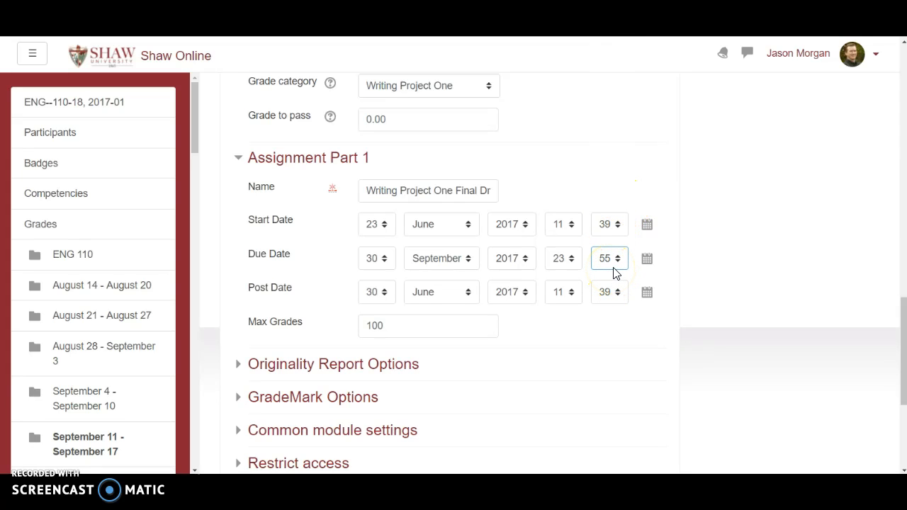
click(610, 268)
click(607, 268)
Expand the Originality Report Options and set Allow Submissions after the Due Date to Yes
scroll(559, 330, down, 3)
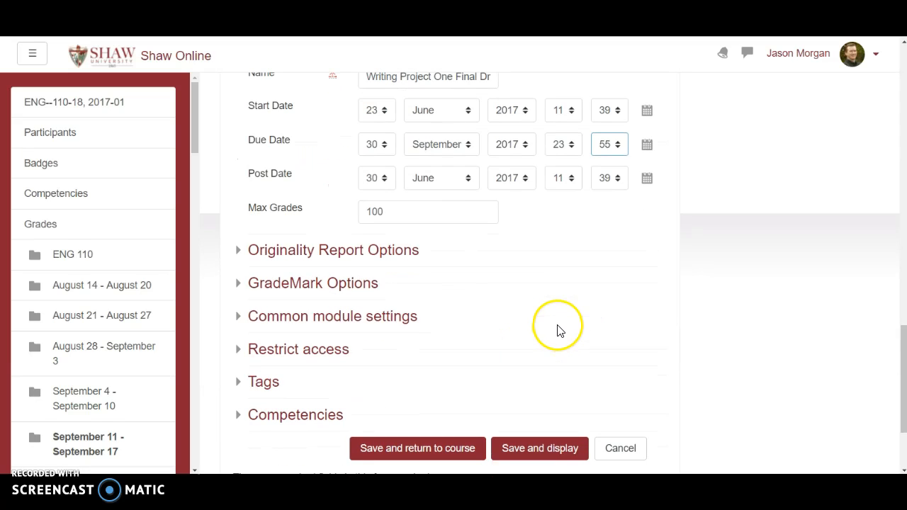
click(278, 249)
scroll(468, 231, down, 1)
scroll(446, 233, down, 3)
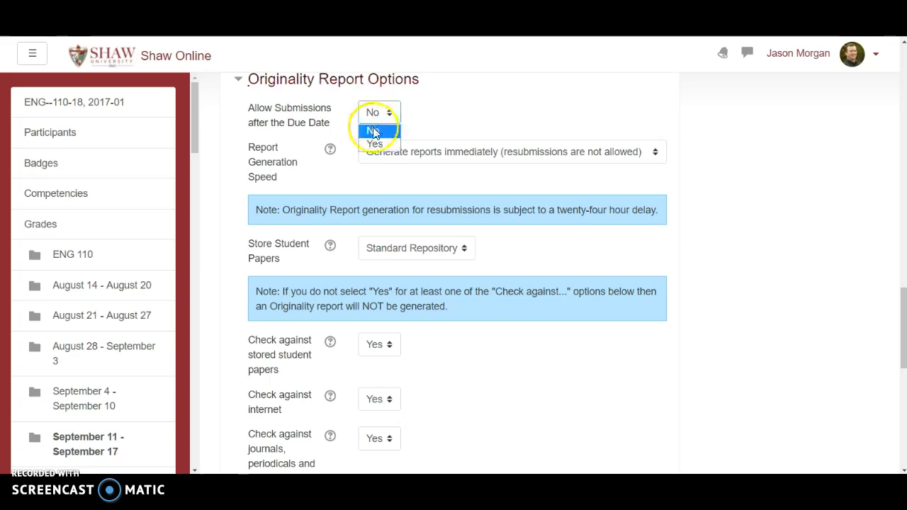
click(375, 143)
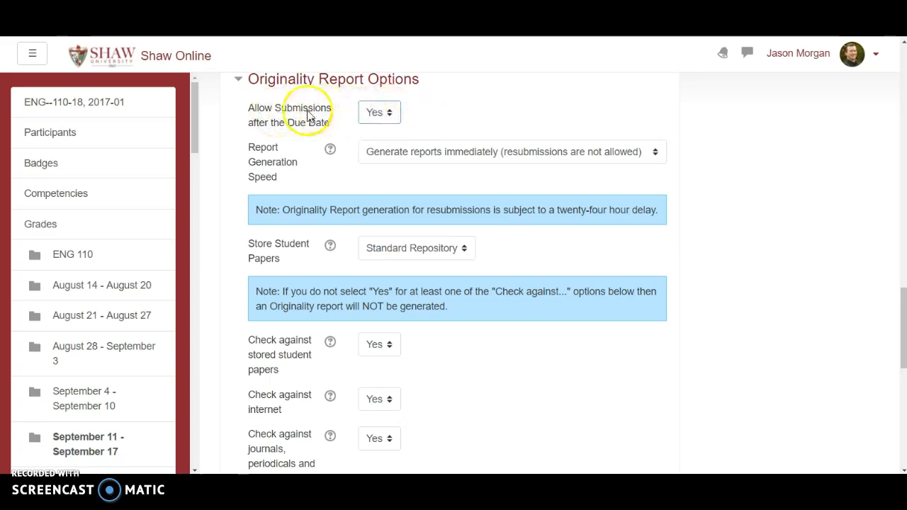
Review the remaining Originality Report Options, including report generation speed, paper repository, comparison sources and exclusions
scroll(453, 115, down, 1)
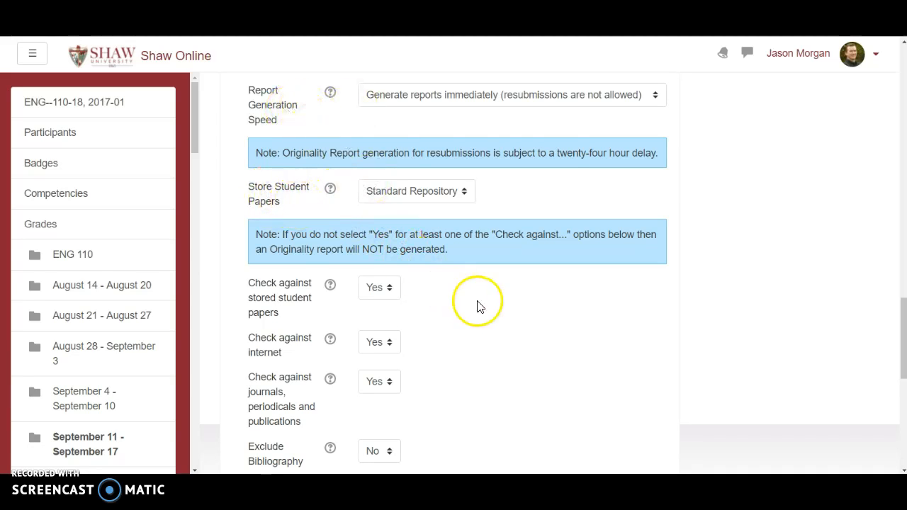
scroll(435, 298, down, 3)
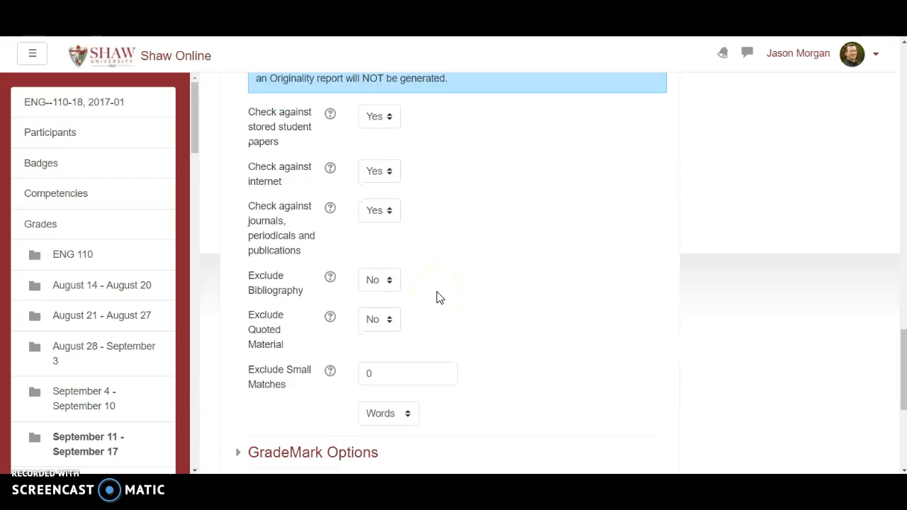
scroll(437, 297, up, 1)
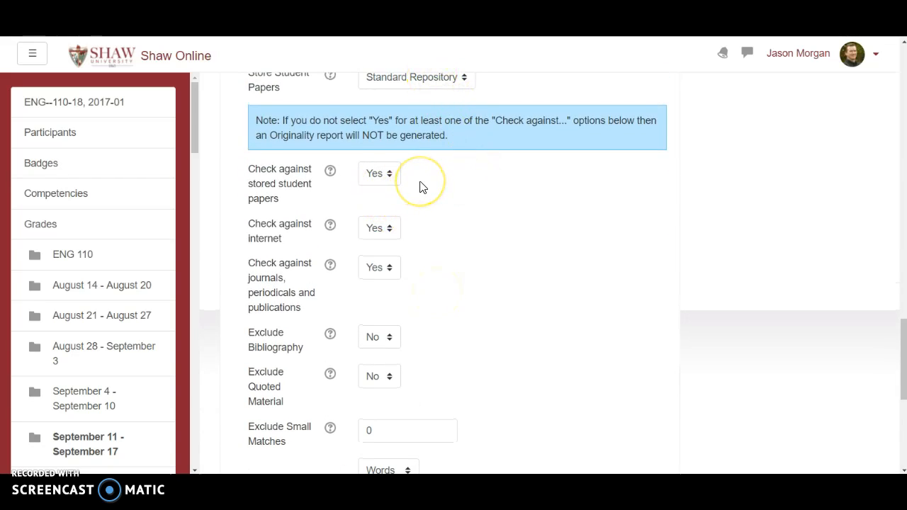
scroll(420, 187, down, 1)
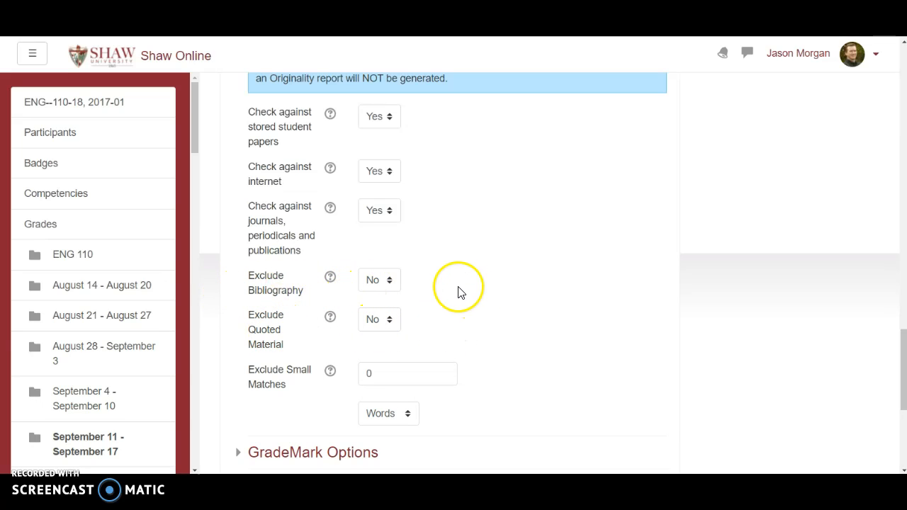
scroll(505, 265, down, 3)
scroll(496, 227, up, 5)
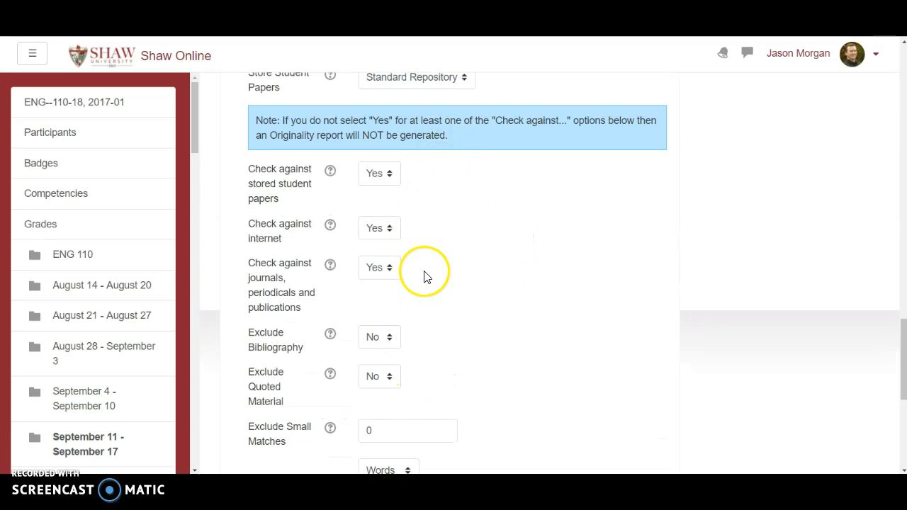
scroll(435, 316, down, 10)
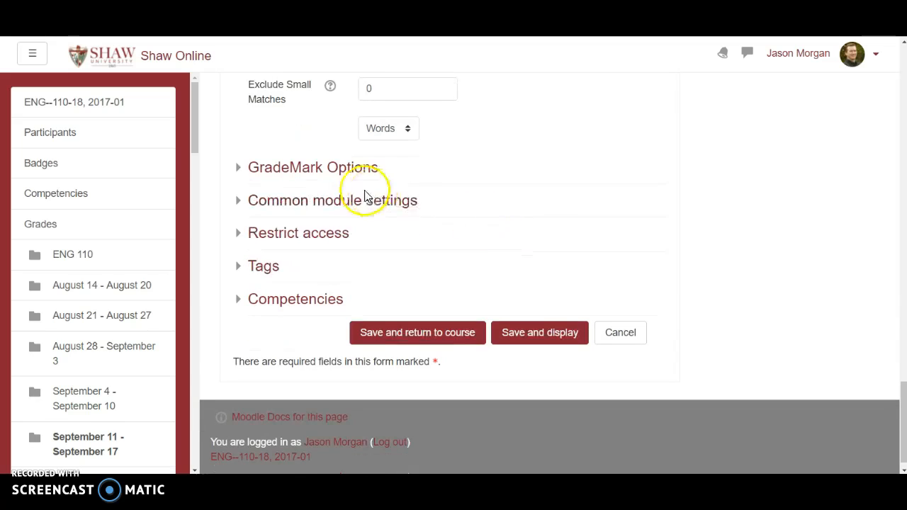
Expand the GradeMark Options, enable the e-rater grammar check and set the ETS Handbook to Advanced
click(306, 170)
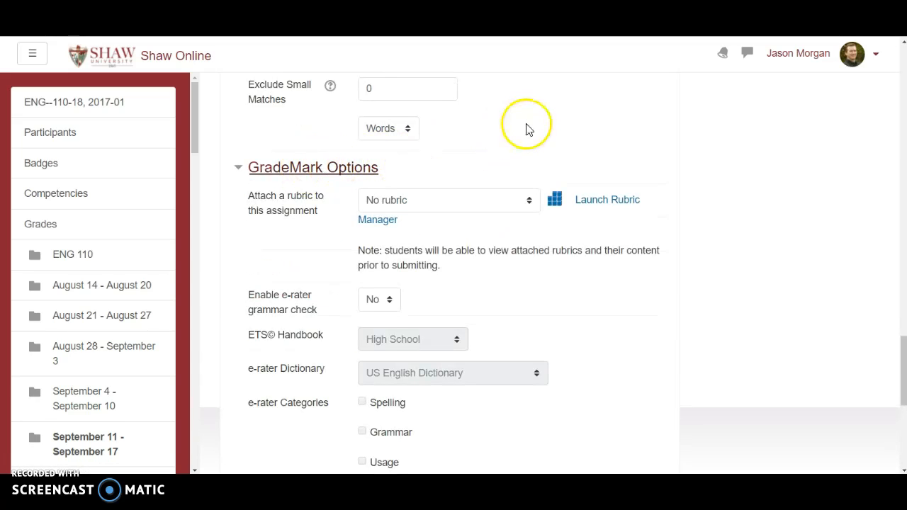
scroll(527, 130, down, 1)
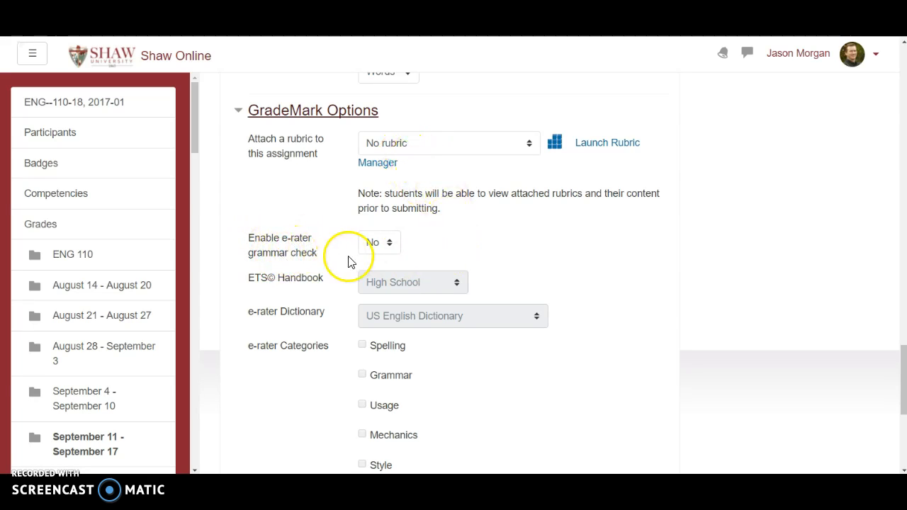
click(372, 243)
click(375, 275)
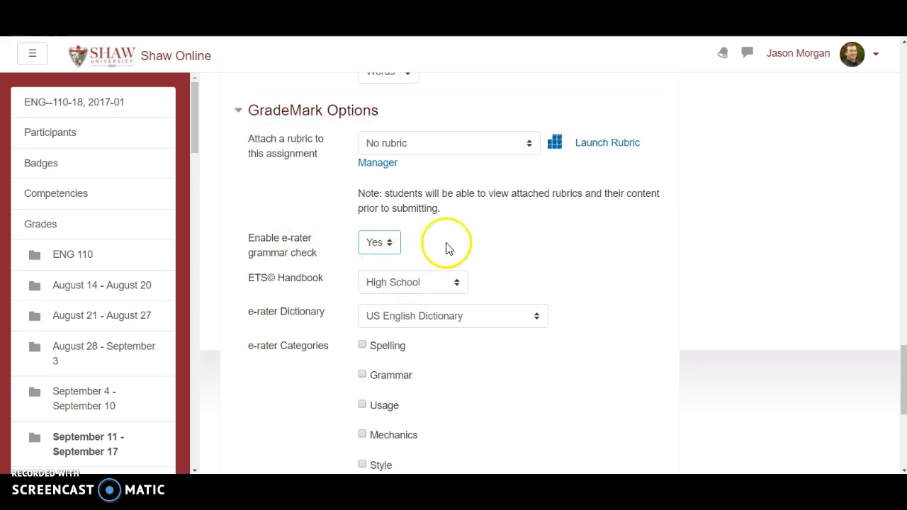
scroll(493, 223, down, 1)
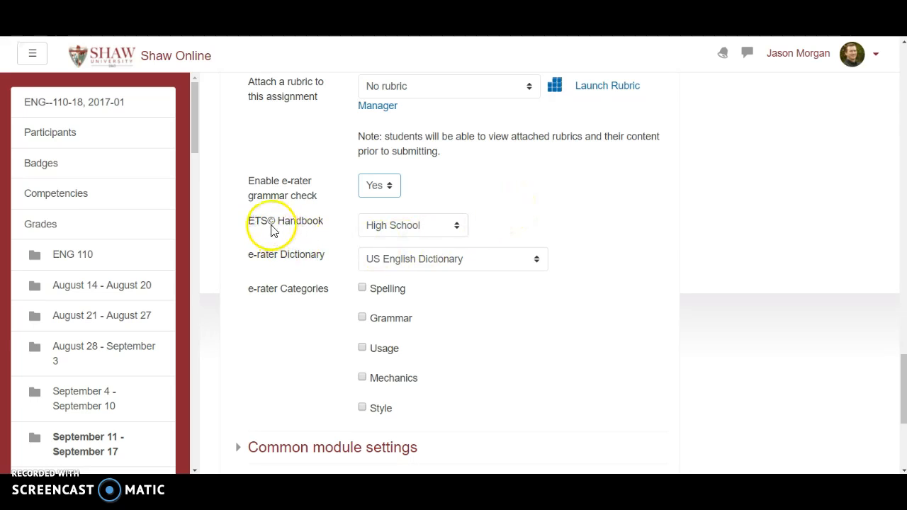
click(406, 229)
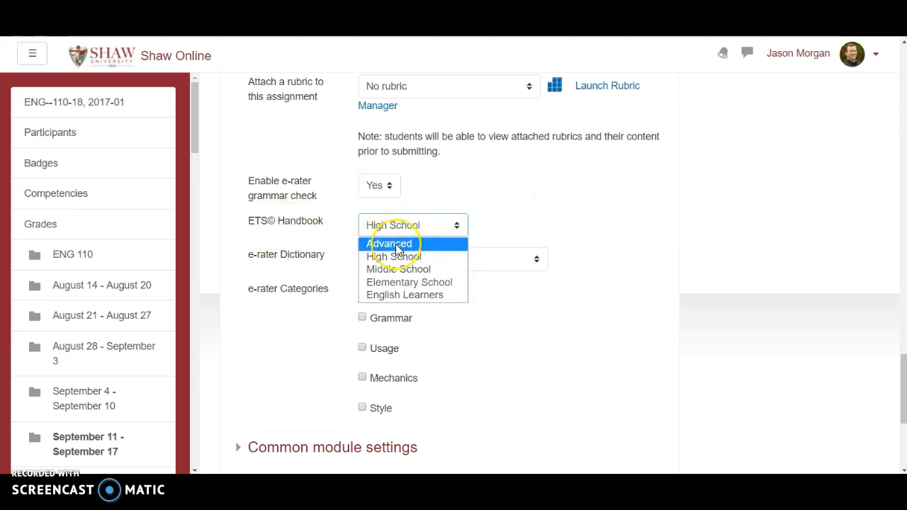
click(396, 243)
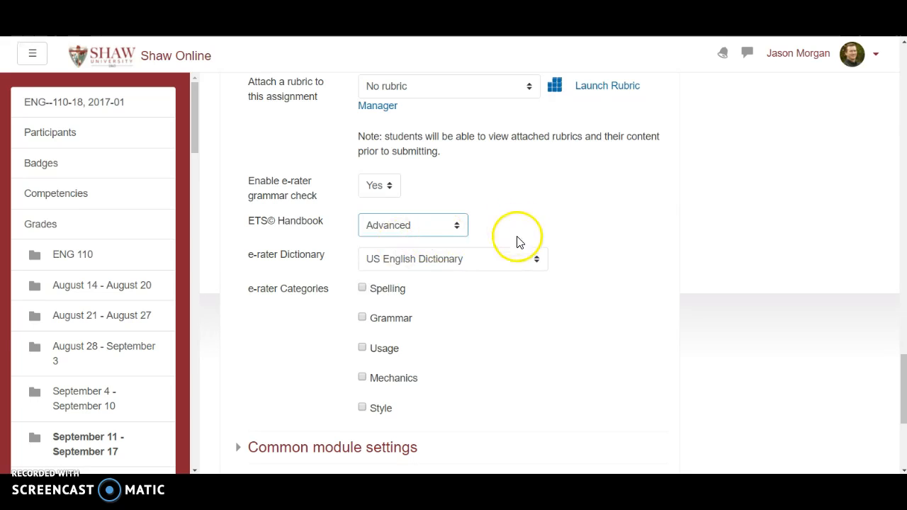
Choose the US English Dictionary for e-rater and enable the Spelling, Grammar, Usage, Mechanics and Style categories
click(386, 263)
click(397, 277)
click(363, 289)
click(362, 319)
click(362, 348)
click(362, 378)
click(362, 409)
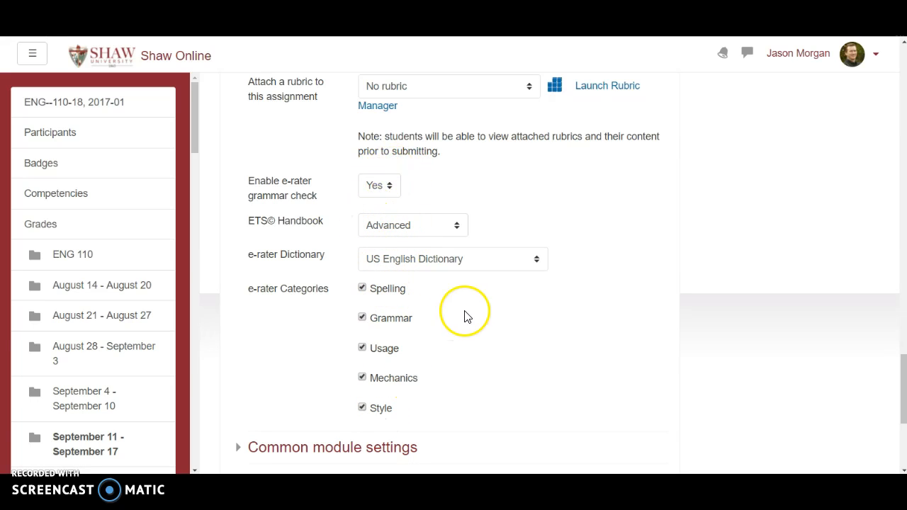
Expand the Common module settings, Restrict access, Tags and Competencies sections to view their options
scroll(481, 304, down, 3)
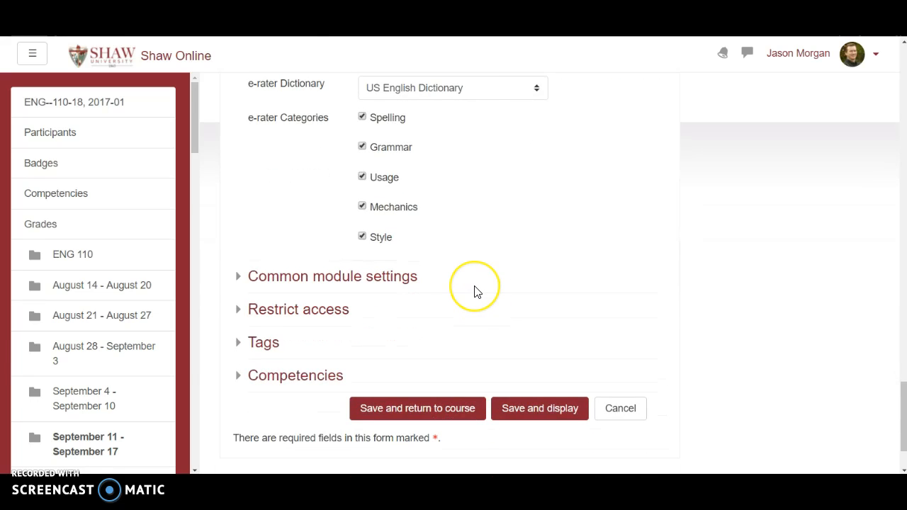
click(241, 278)
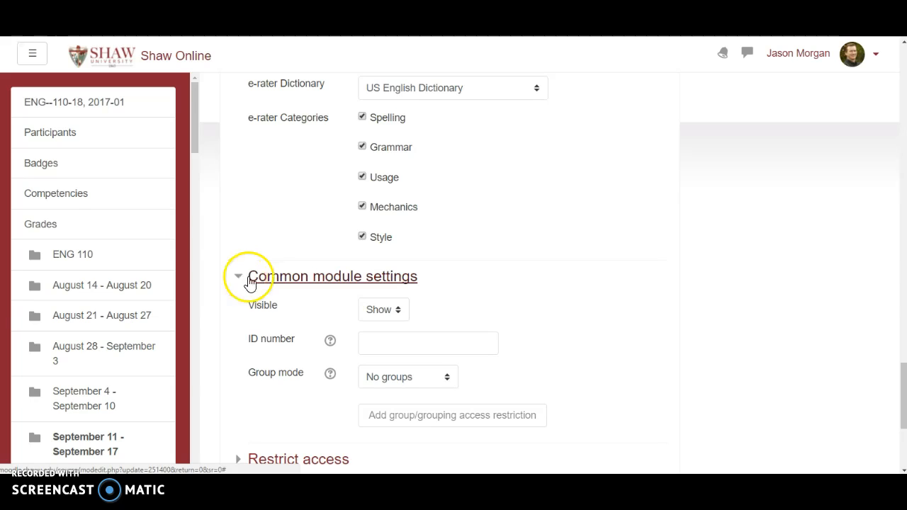
scroll(242, 305, down, 2)
click(241, 347)
scroll(297, 241, down, 3)
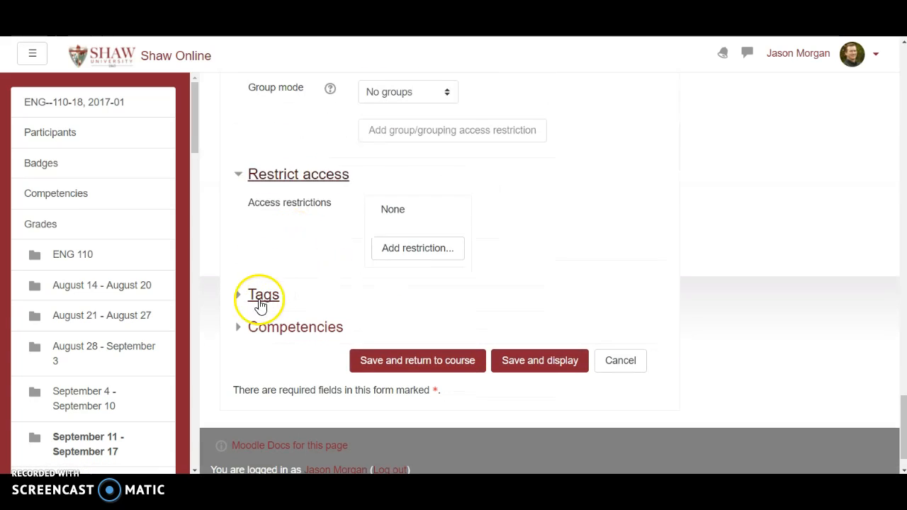
click(238, 296)
click(238, 385)
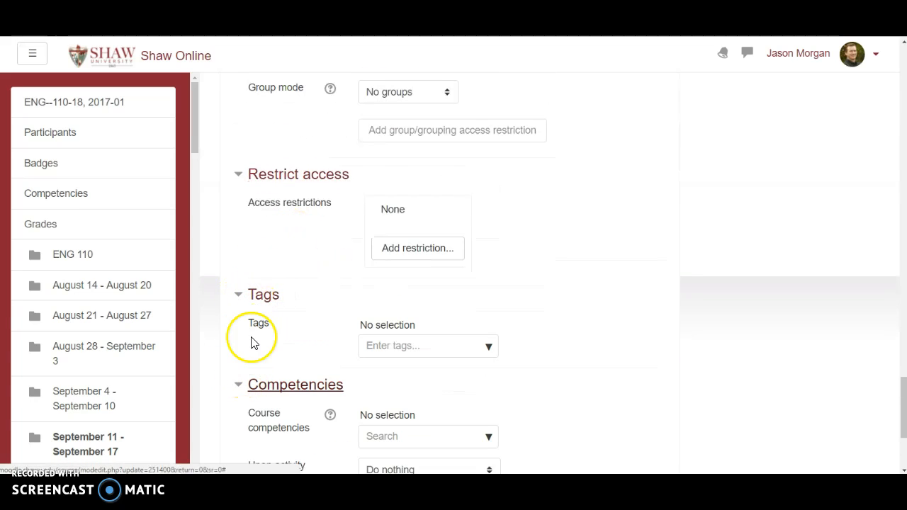
Launch the Rubric Manager from the GradeMark Options and show the list of rubrics and grading forms
scroll(322, 257, up, 2)
scroll(322, 257, up, 2)
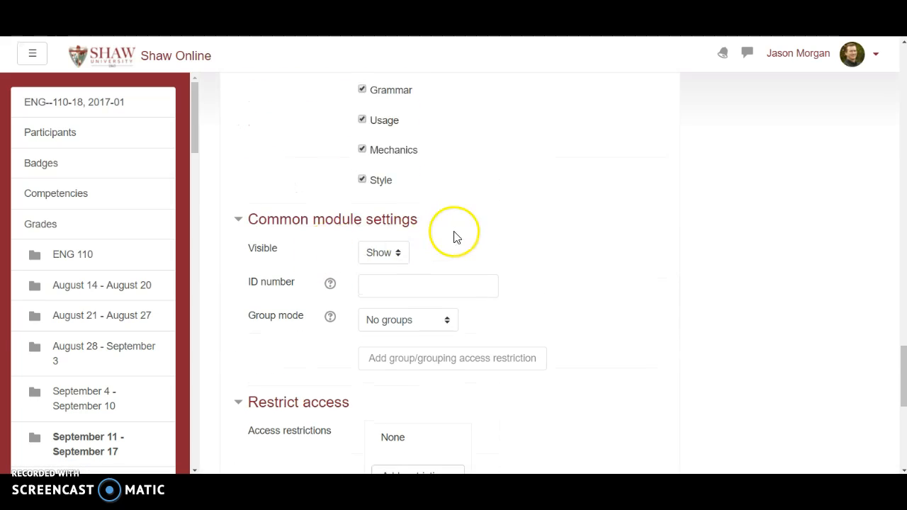
scroll(461, 237, up, 1)
scroll(468, 265, up, 4)
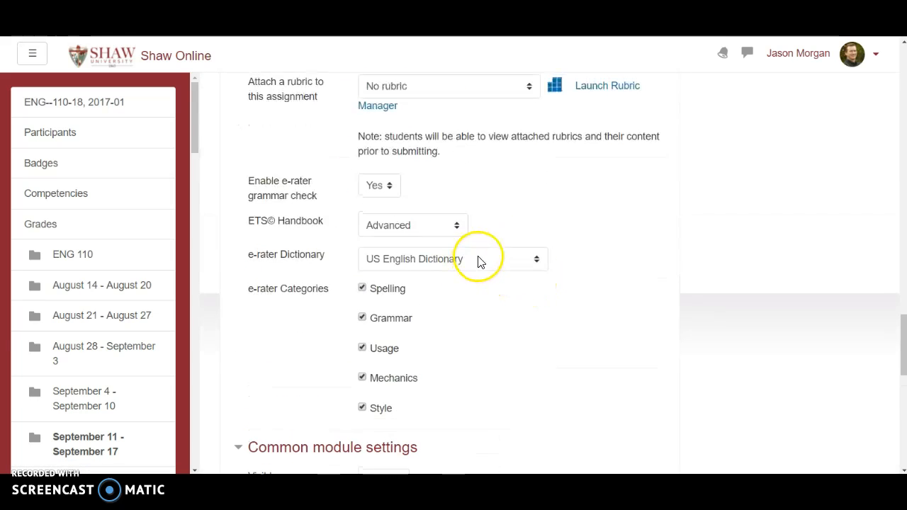
scroll(572, 260, up, 2)
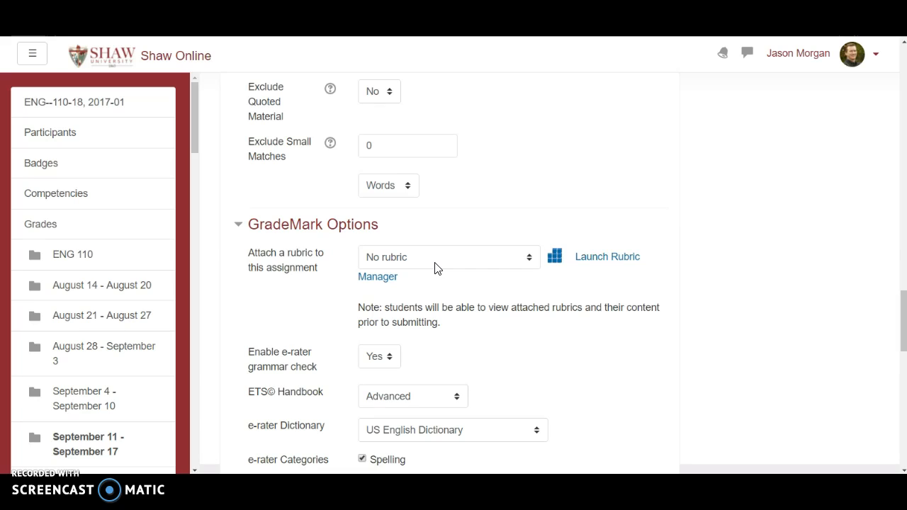
click(614, 260)
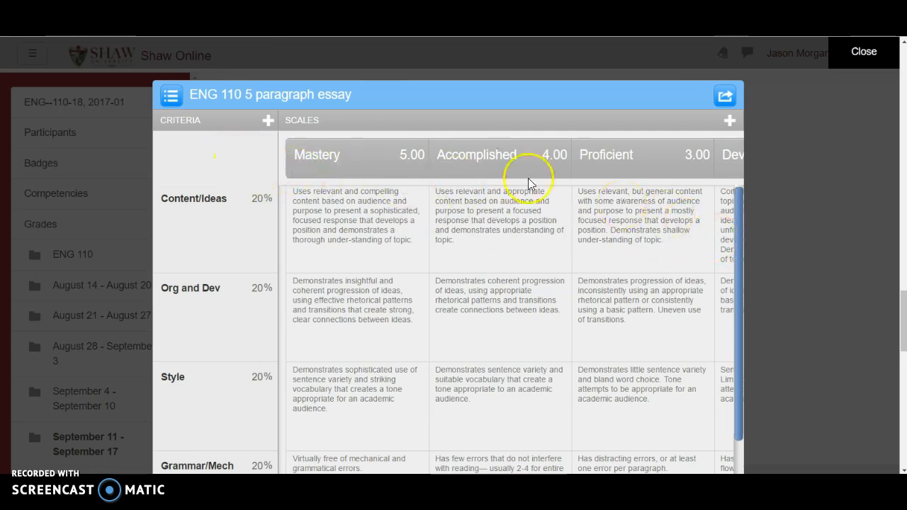
click(166, 96)
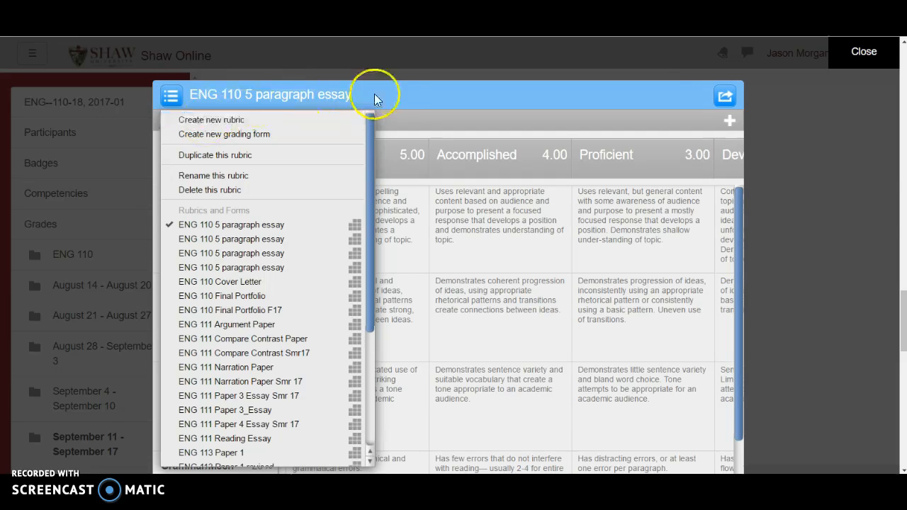
click(393, 90)
click(398, 89)
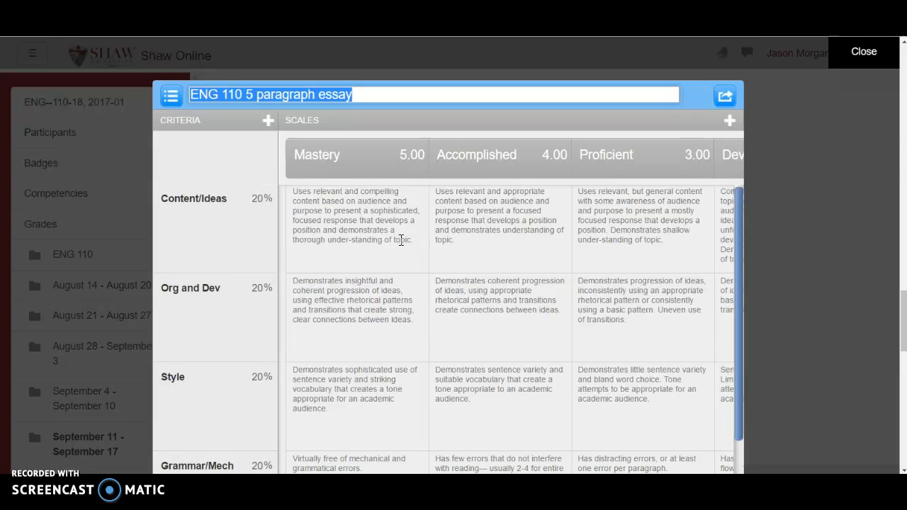
click(702, 96)
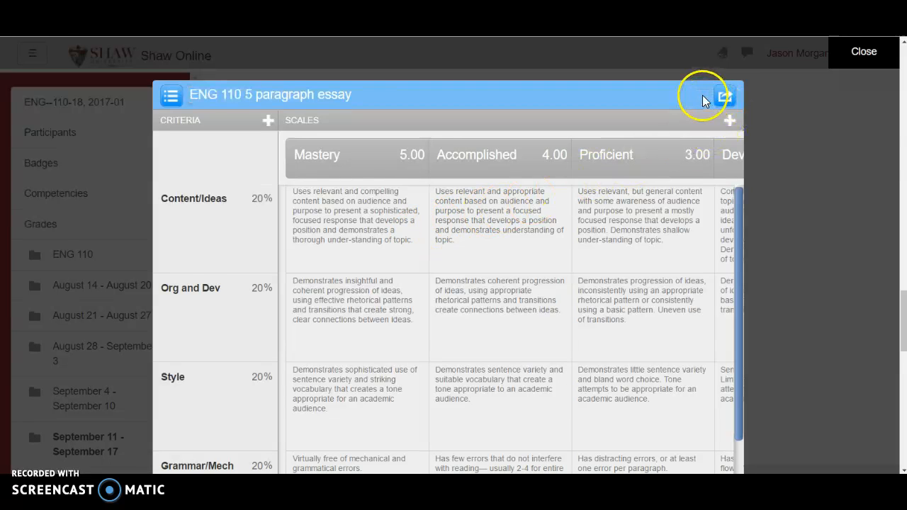
Download the Rubric for Writing Project 1 file from the ENG 110 PLC course, import it into the Rubric Manager and close the manager
click(726, 96)
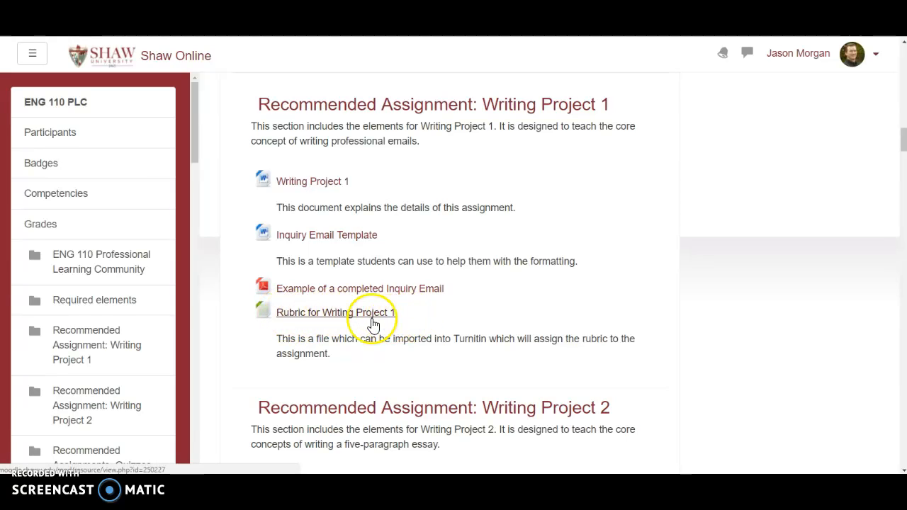
click(333, 319)
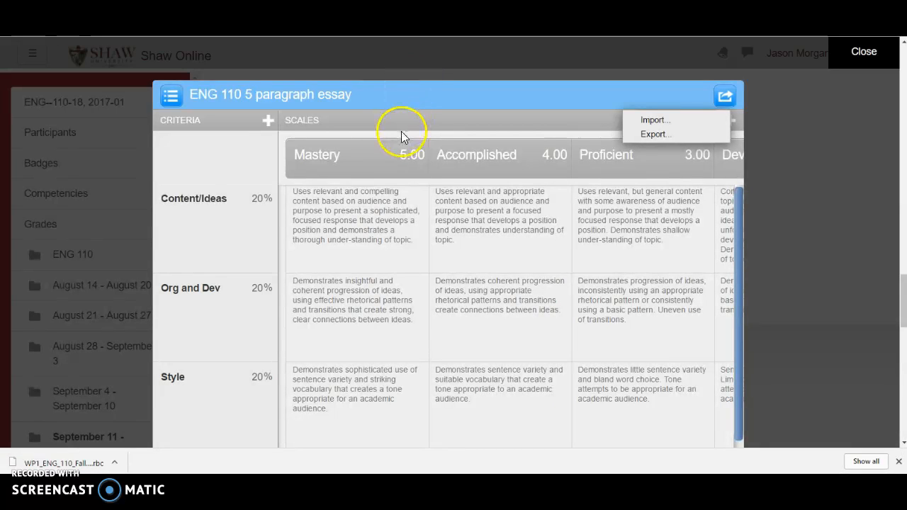
click(655, 122)
drag(39, 457, 599, 213)
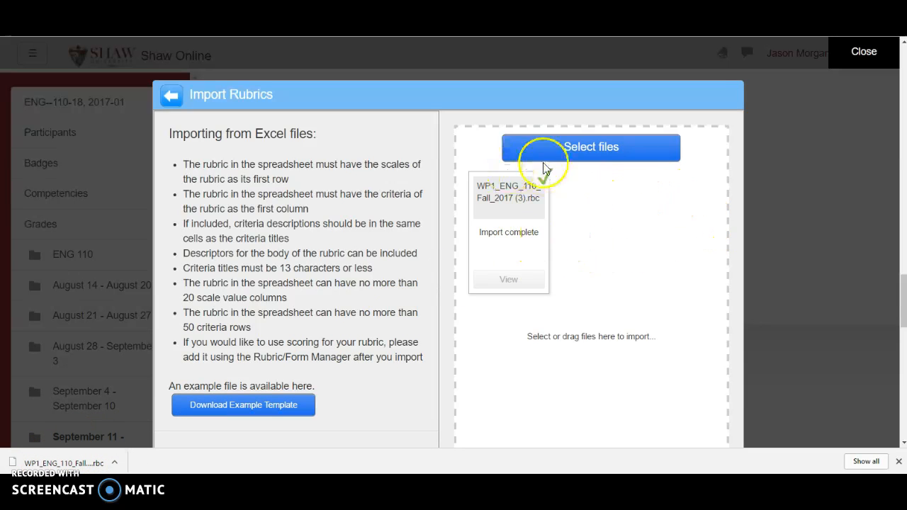
click(860, 62)
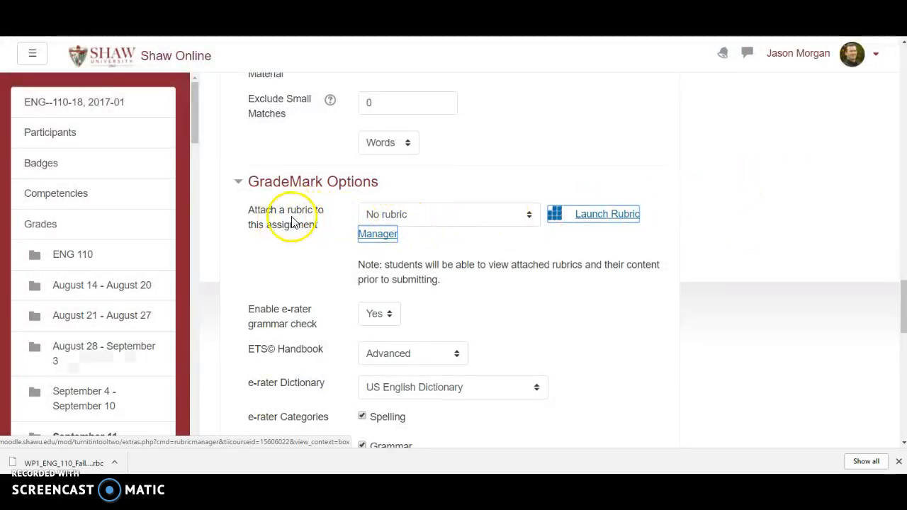
Attach the last-listed WP1 ENG 110 Fall 2017 rubric to the assignment, accepting the rubric change warning
click(415, 218)
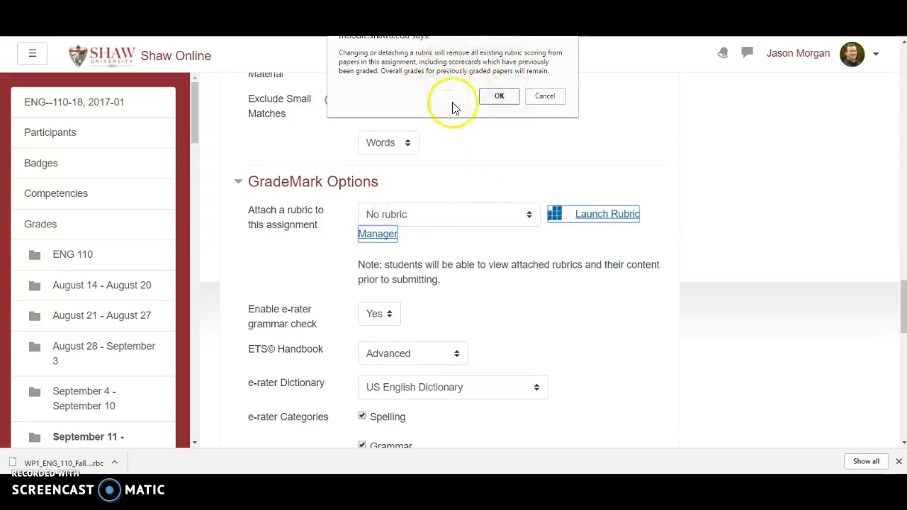
click(496, 97)
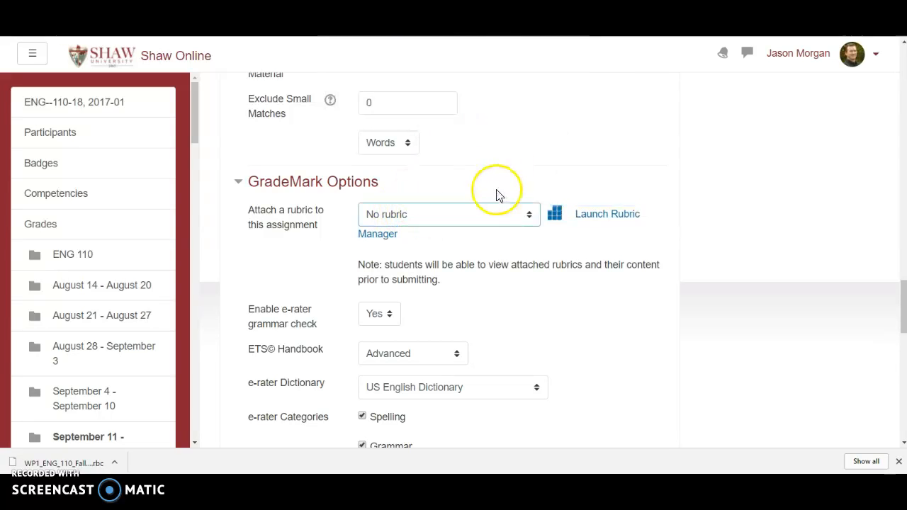
click(419, 220)
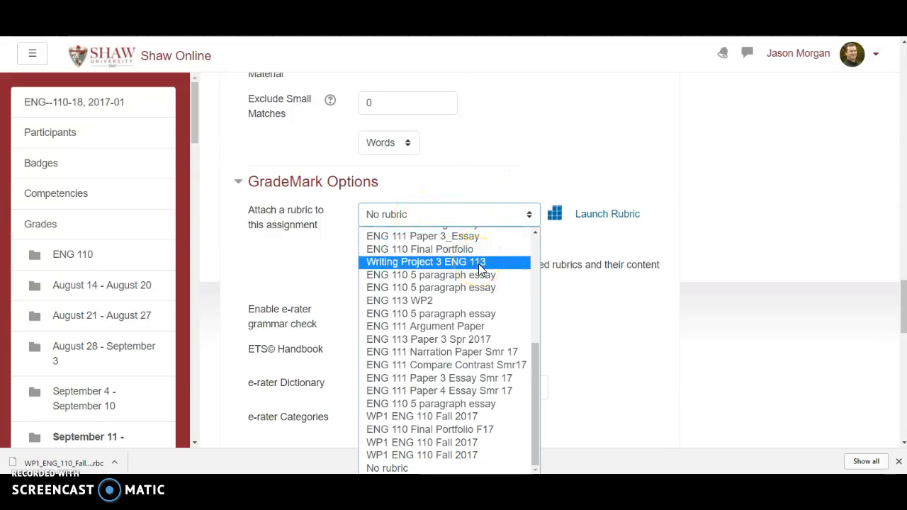
click(427, 457)
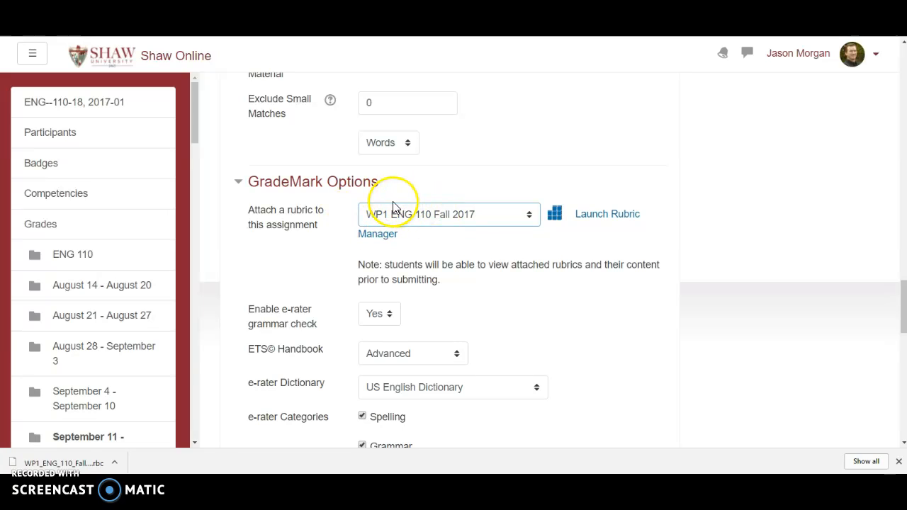
Save the assignment settings, return to the course and find Writing Project One Final Draft under September 11 - September 17
scroll(488, 249, down, 10)
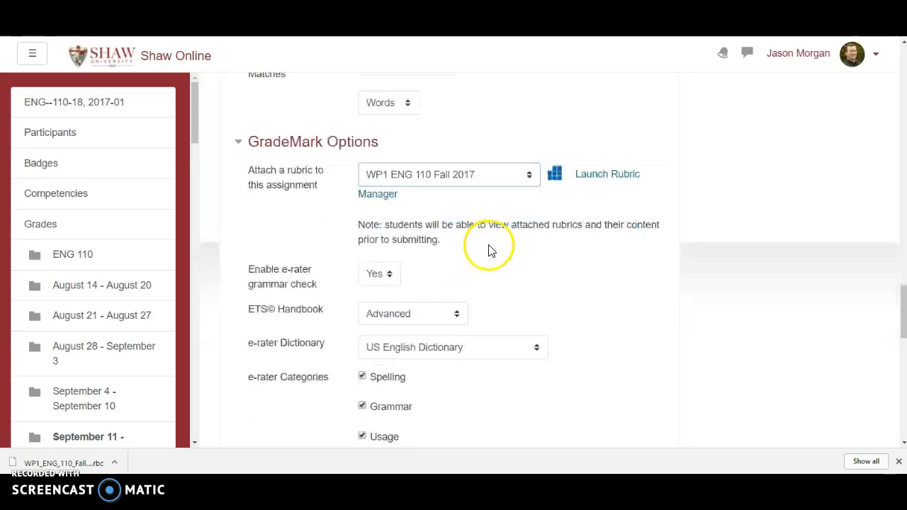
click(414, 287)
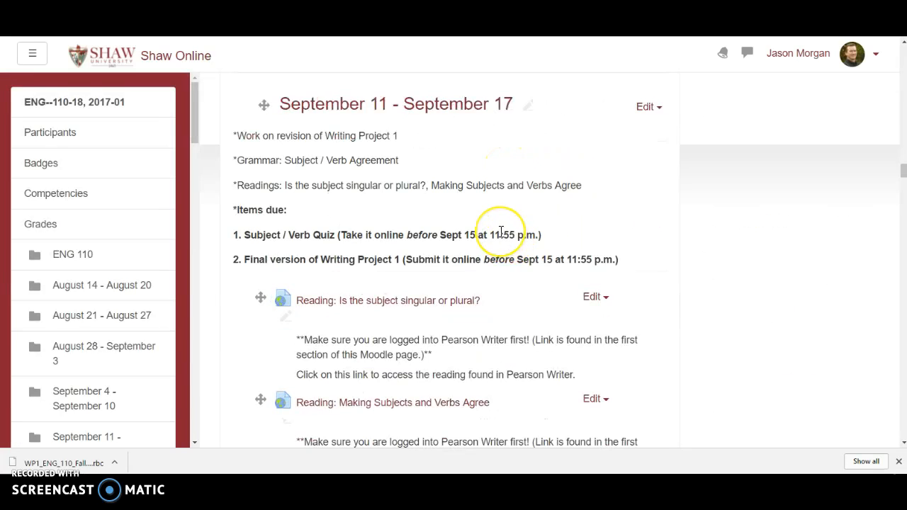
scroll(506, 237, down, 5)
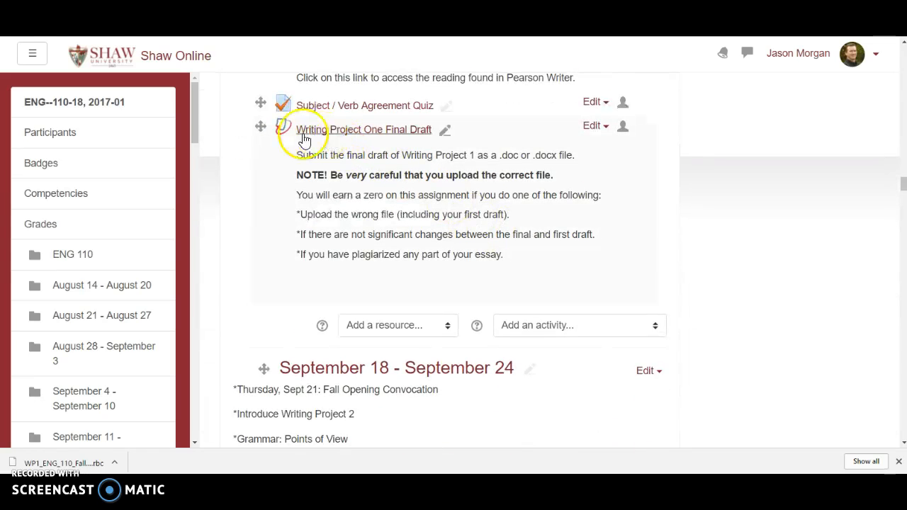
Open the settings of Writing Project One Final Draft for editing
drag(296, 155, 506, 251)
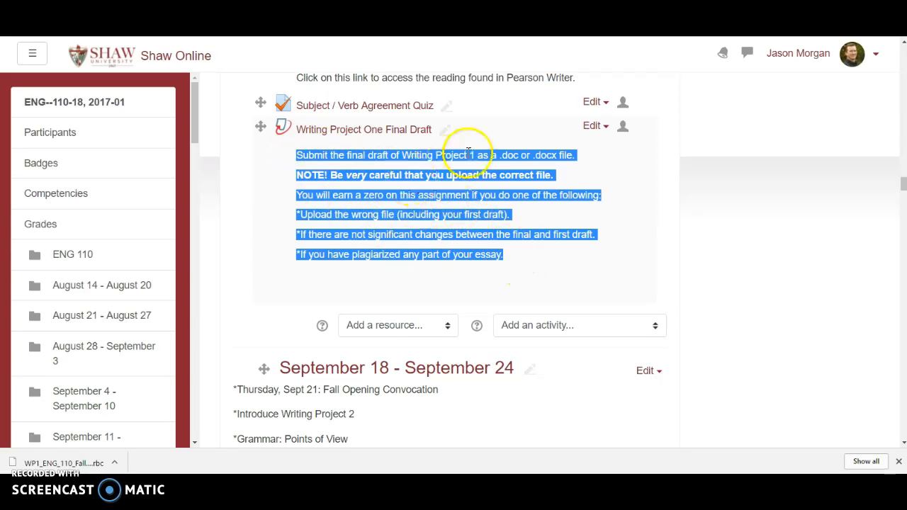
click(594, 127)
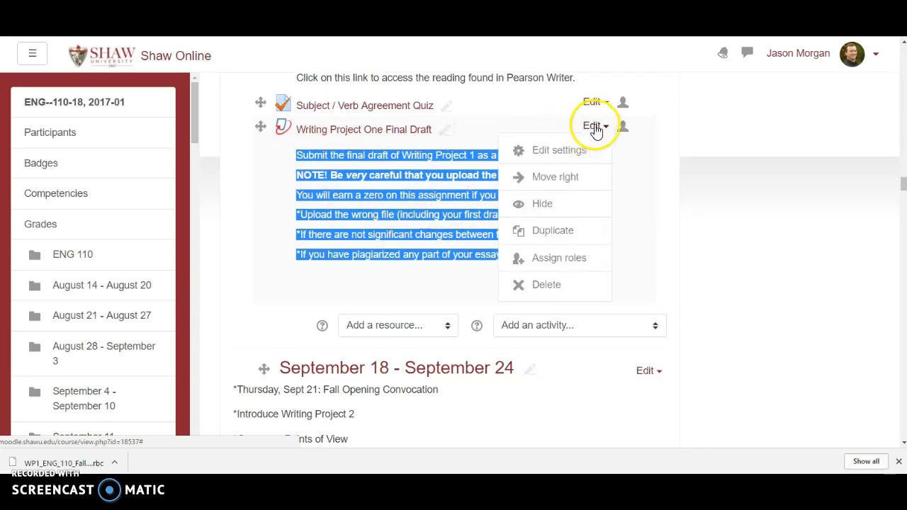
click(551, 153)
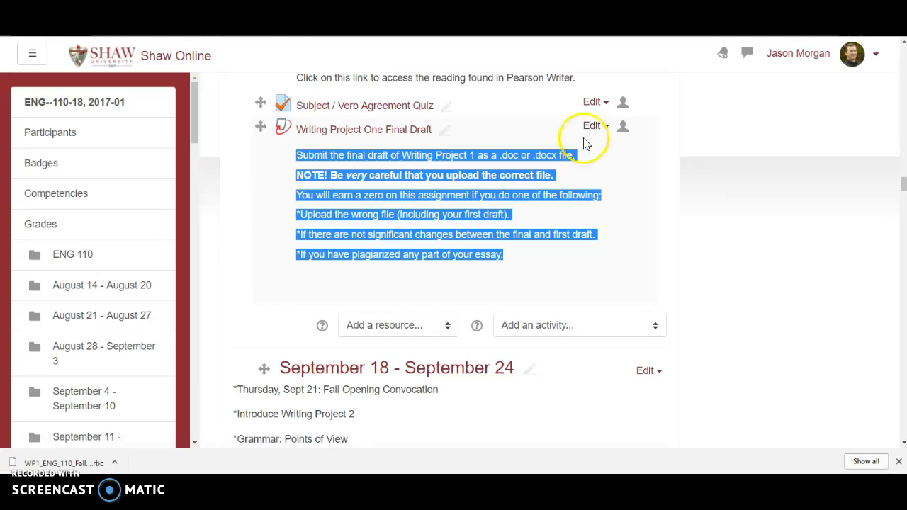
Review the assignment's General settings, including the summary, description display, submission type, originality report display and grade display
scroll(517, 248, down, 2)
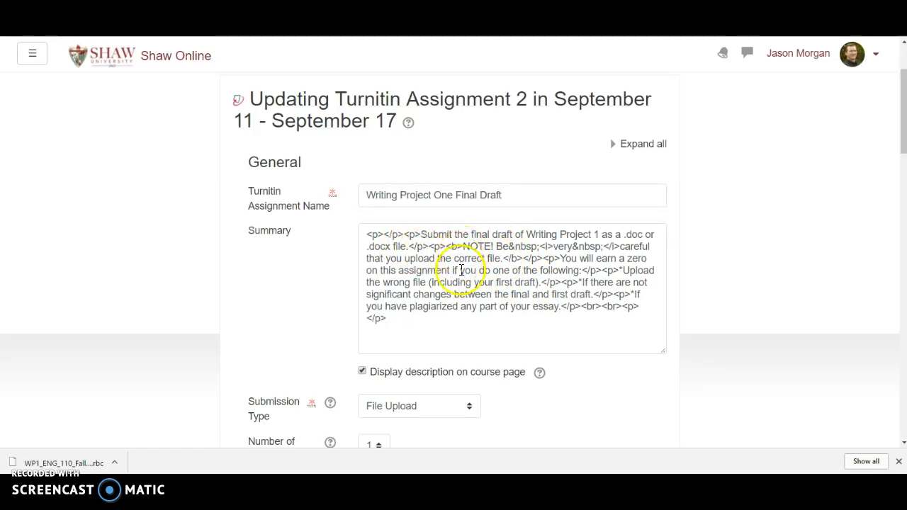
scroll(500, 265, down, 2)
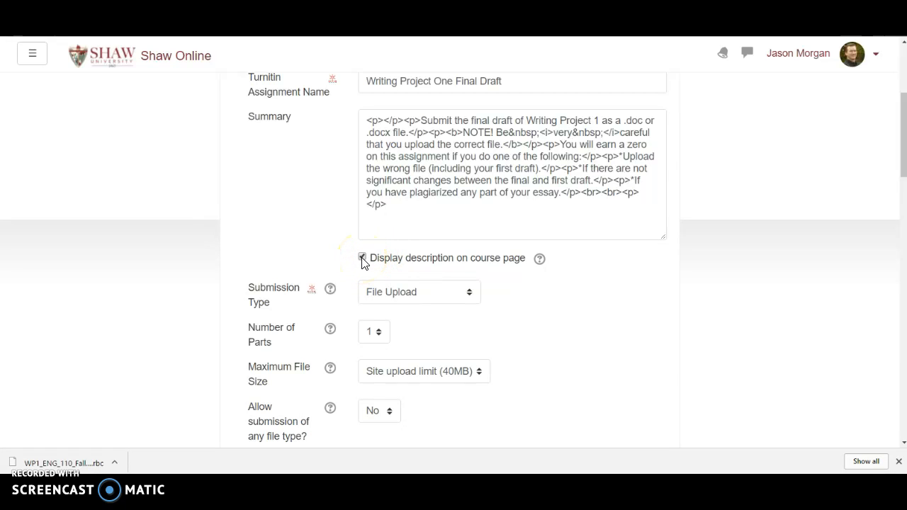
scroll(334, 206, up, 3)
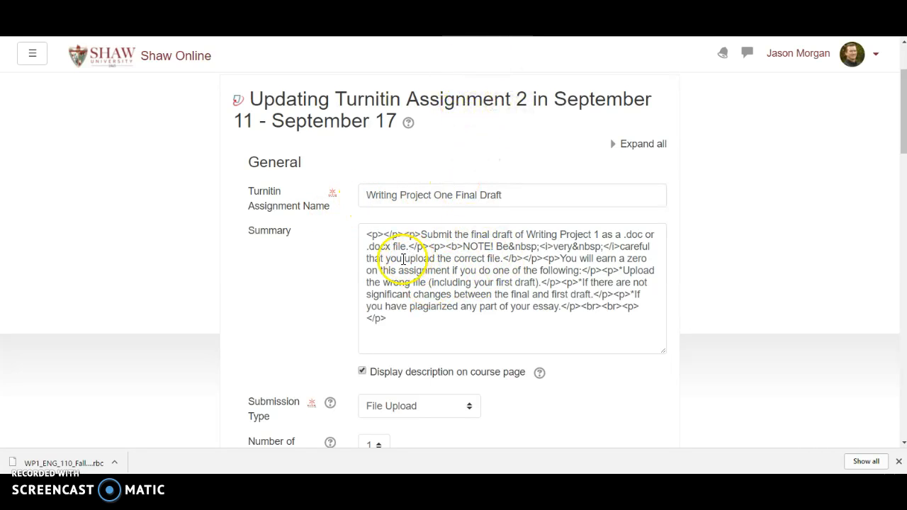
scroll(319, 273, down, 3)
scroll(536, 253, down, 1)
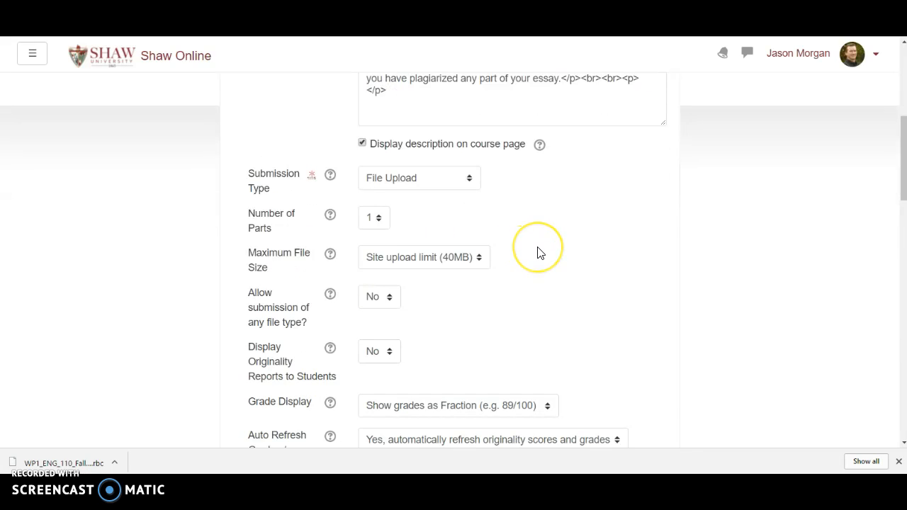
scroll(537, 253, down, 3)
scroll(537, 253, up, 2)
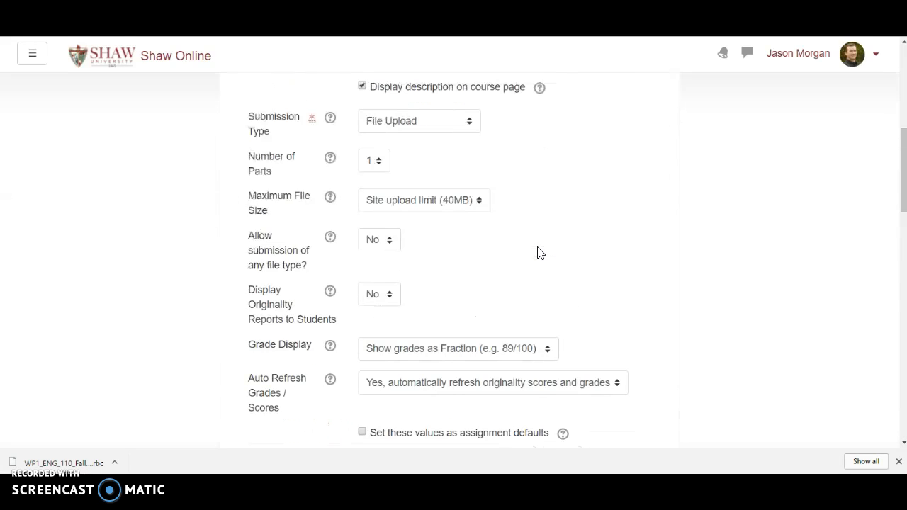
scroll(536, 253, down, 5)
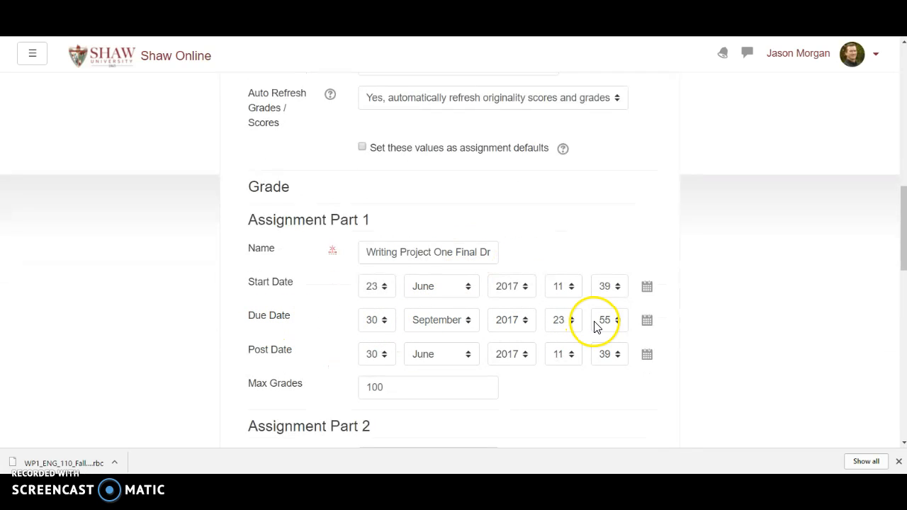
scroll(597, 156, up, 10)
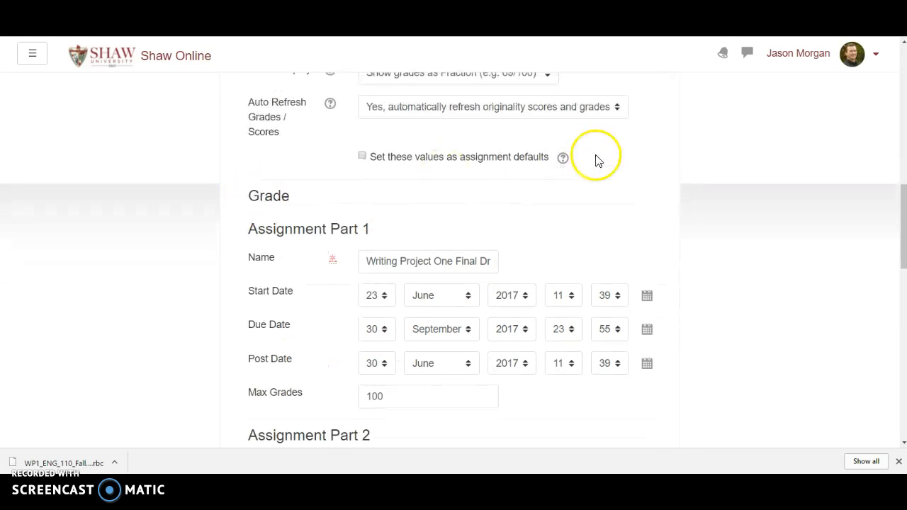
scroll(340, 289, down, 6)
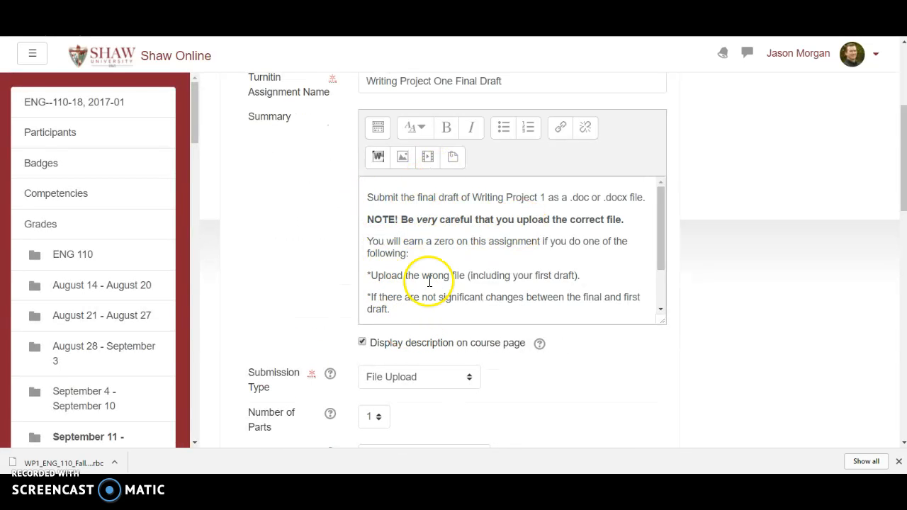
scroll(429, 281, down, 5)
scroll(388, 152, up, 1)
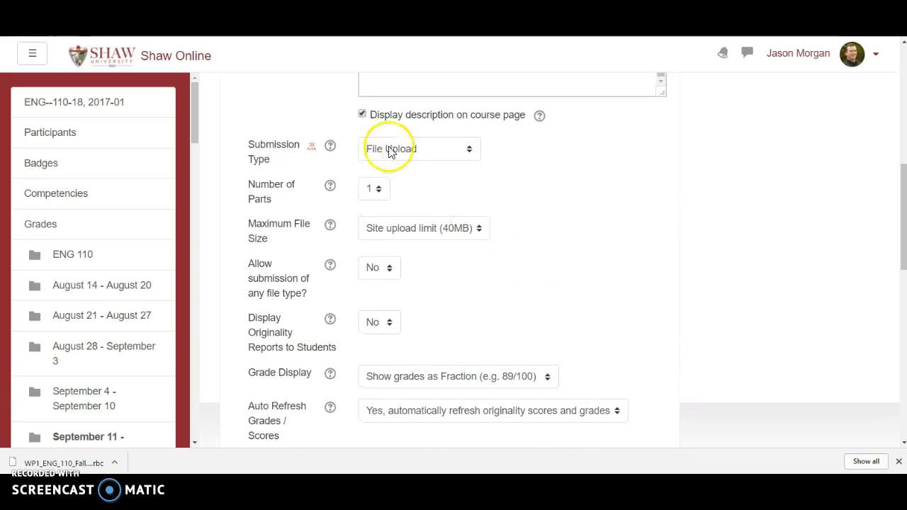
scroll(283, 152, up, 3)
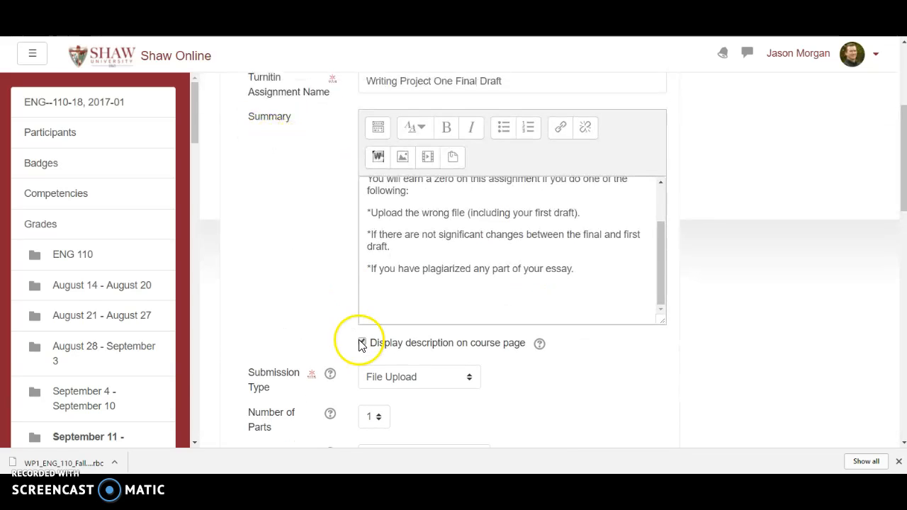
scroll(298, 279, down, 3)
scroll(317, 280, down, 3)
Expand the Grade and Originality Report Options and review the grade category, Assignment Part 1 dates and report settings
click(277, 269)
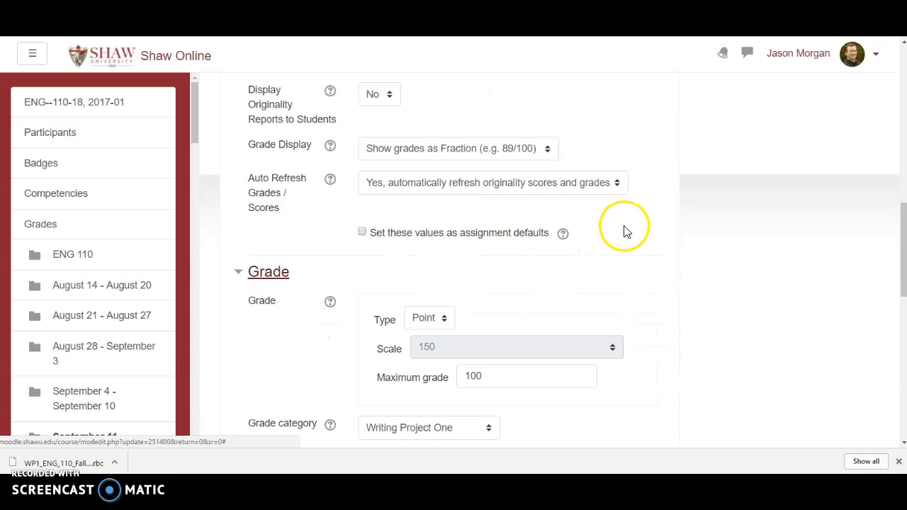
scroll(588, 222, down, 2)
scroll(579, 222, up, 3)
scroll(580, 226, down, 3)
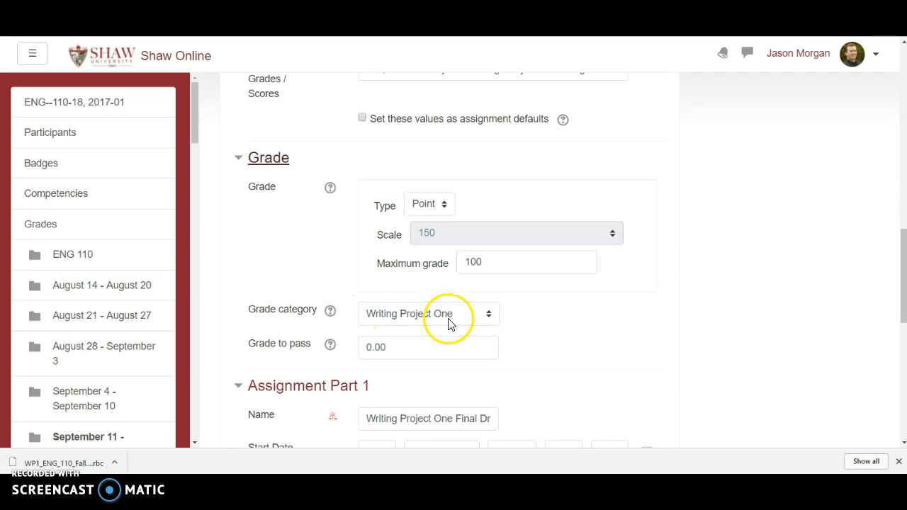
scroll(526, 218, up, 3)
scroll(526, 219, down, 7)
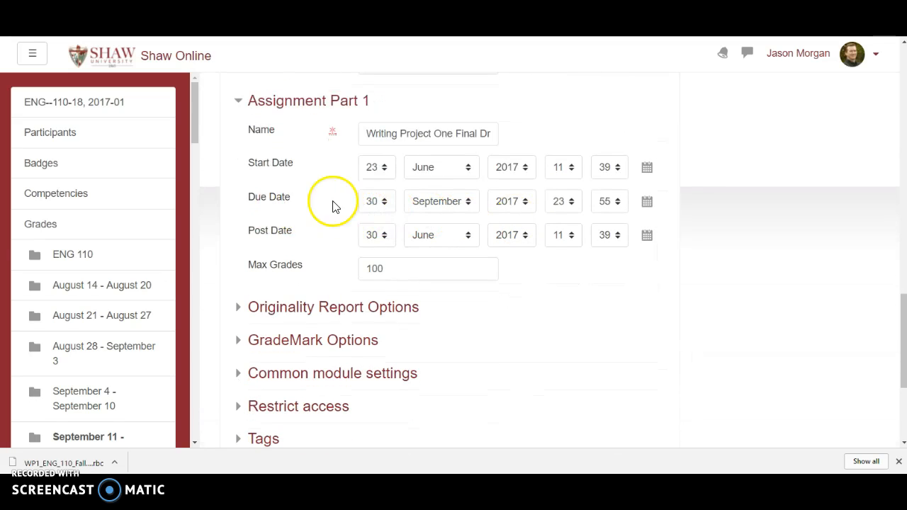
scroll(486, 227, down, 2)
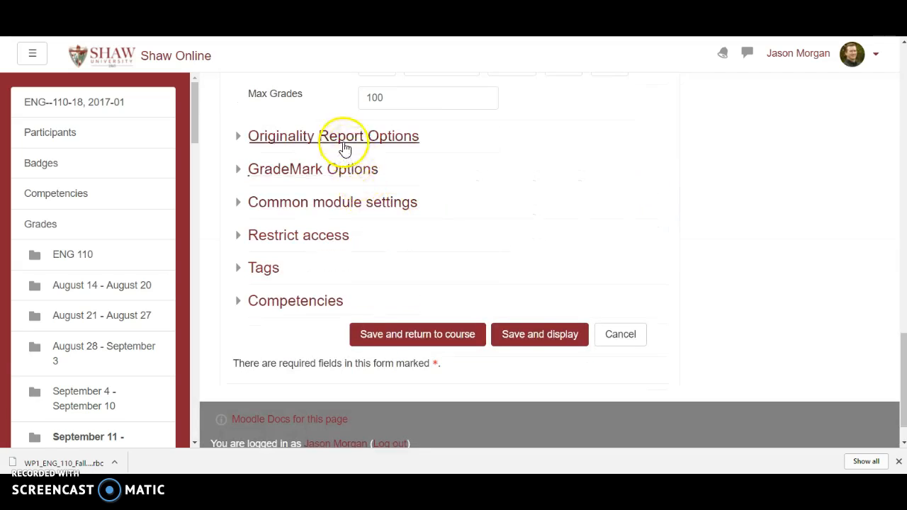
click(341, 145)
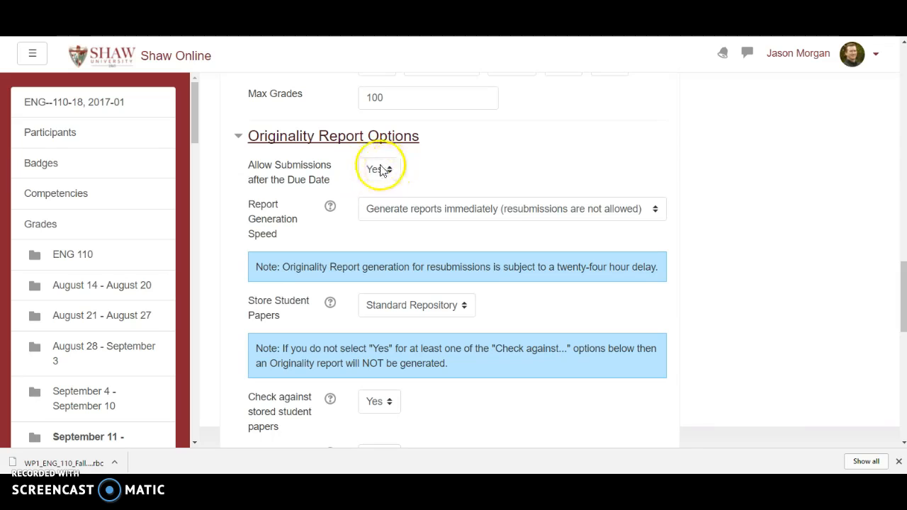
scroll(541, 176, down, 7)
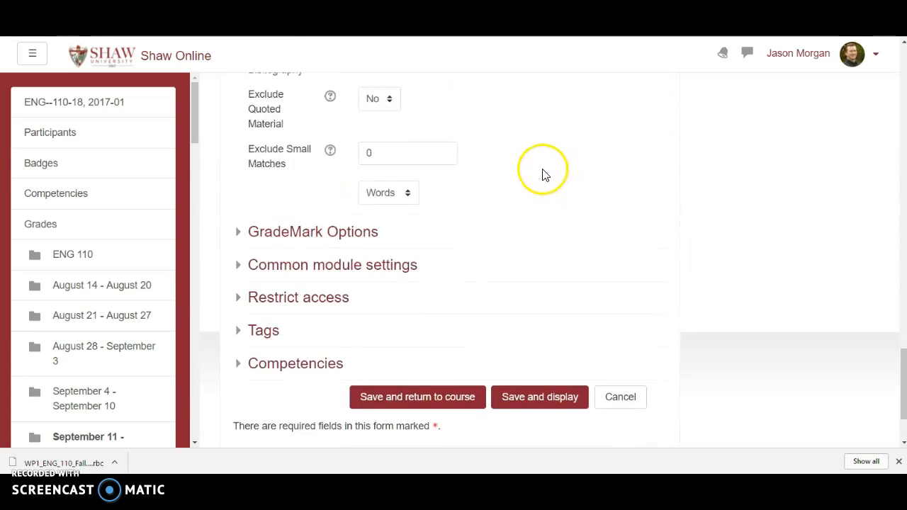
Enable the Spelling, Grammar, Usage, Mechanics and Style e-rater categories under GradeMark Options, and save the assignment with a return to the course
click(326, 231)
scroll(495, 170, down, 2)
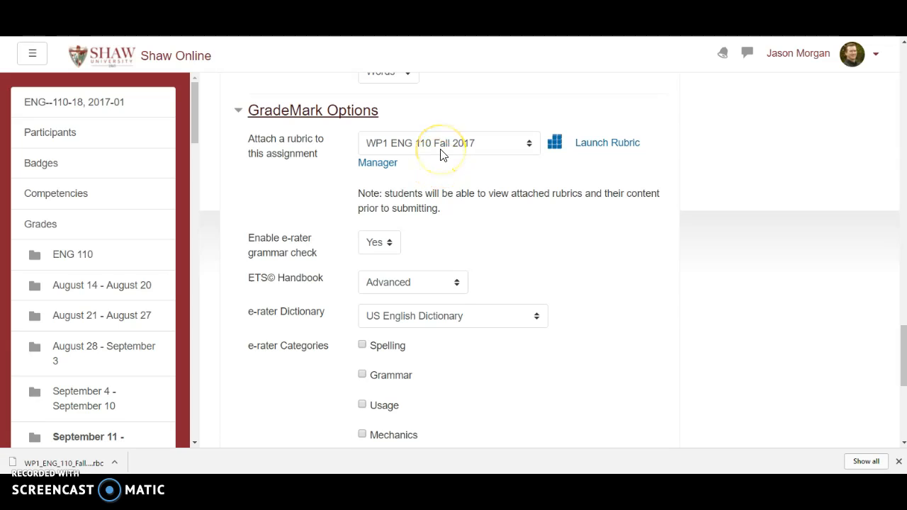
scroll(503, 212, down, 2)
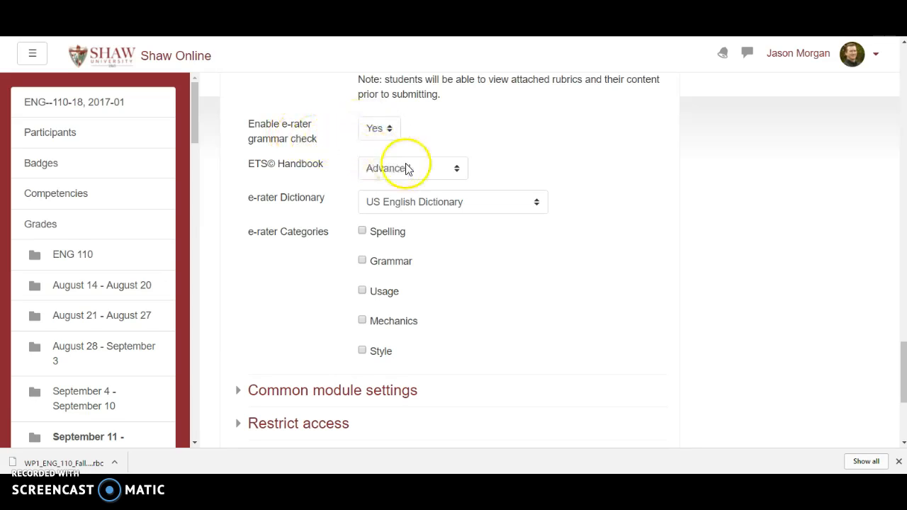
click(362, 231)
click(361, 261)
click(362, 291)
click(362, 320)
click(362, 351)
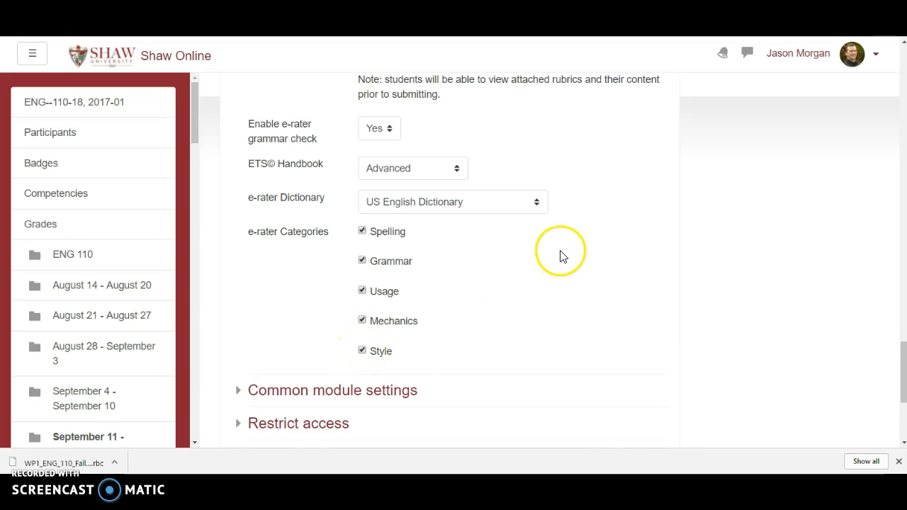
scroll(545, 262, down, 2)
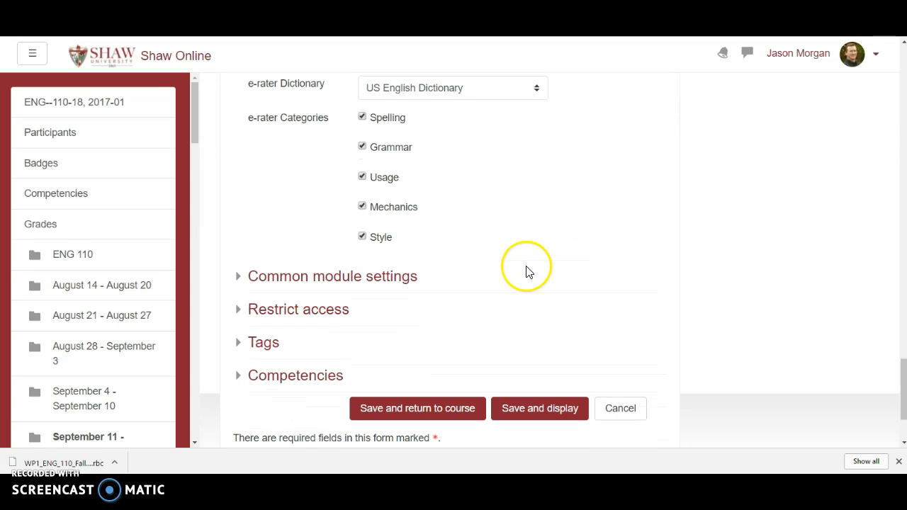
click(440, 406)
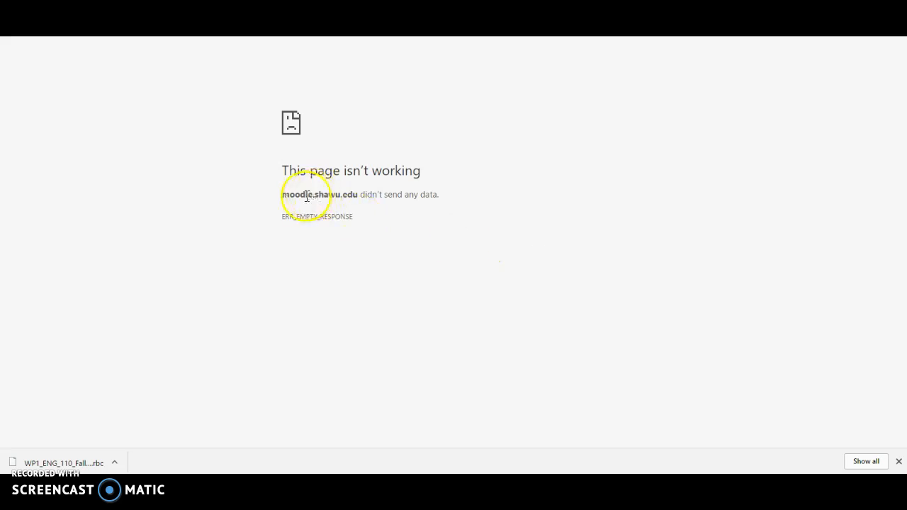
Go back from the browser error page to the beginning of the assignment's settings form
right_click(248, 198)
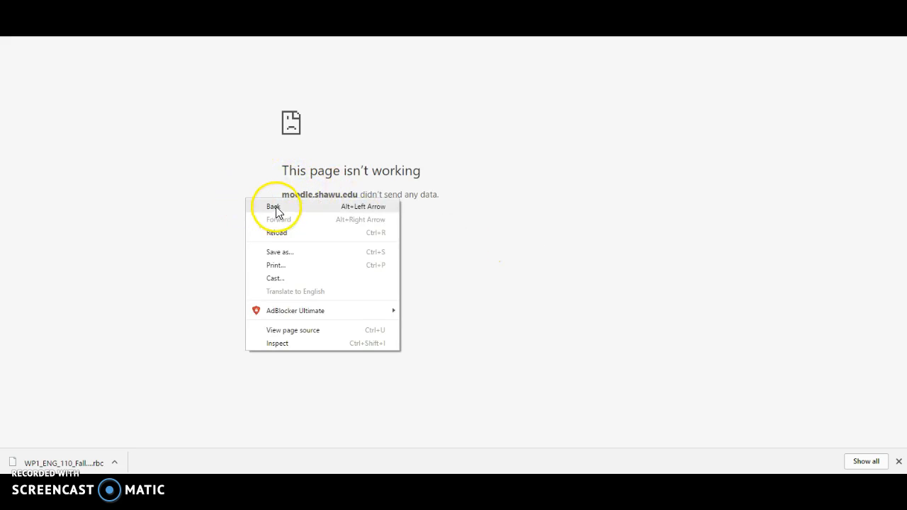
click(277, 205)
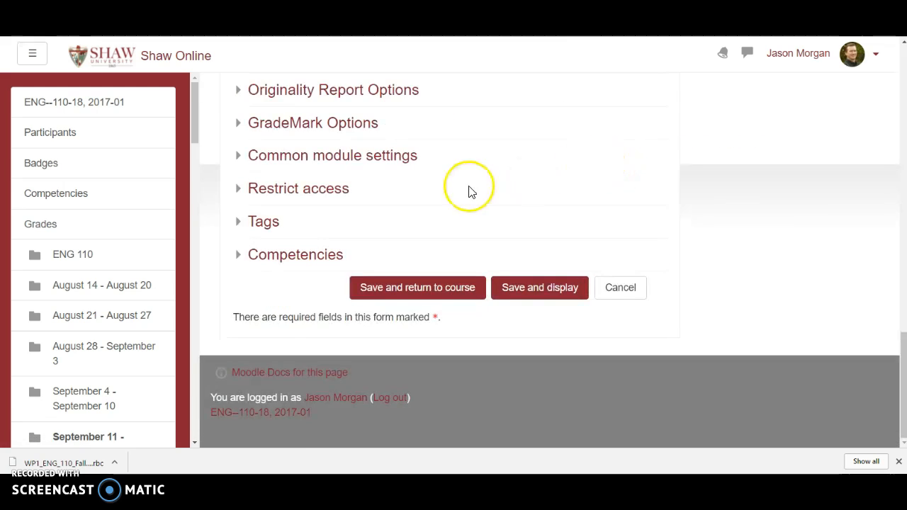
scroll(522, 192, up, 15)
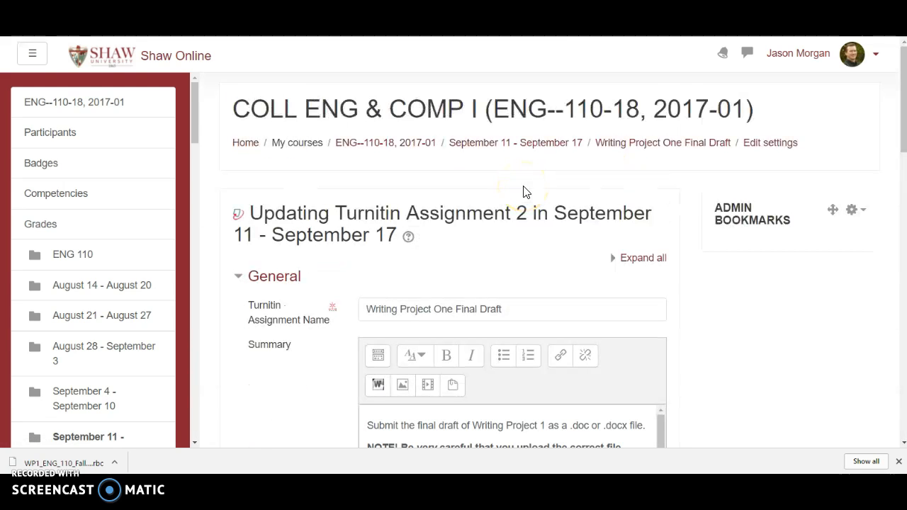